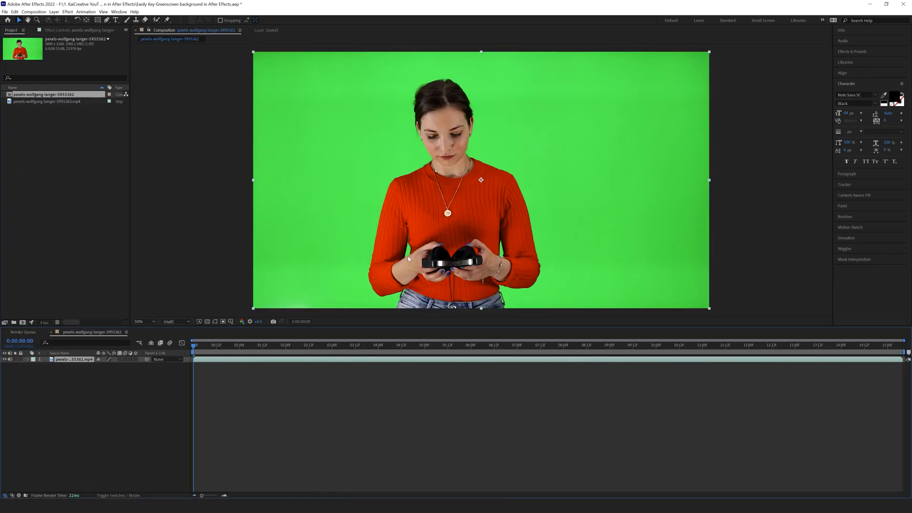
- Scrub through the start of the green screen clip to review the footage, ending on the first frame
left_click_drag(277, 351, 205, 351)
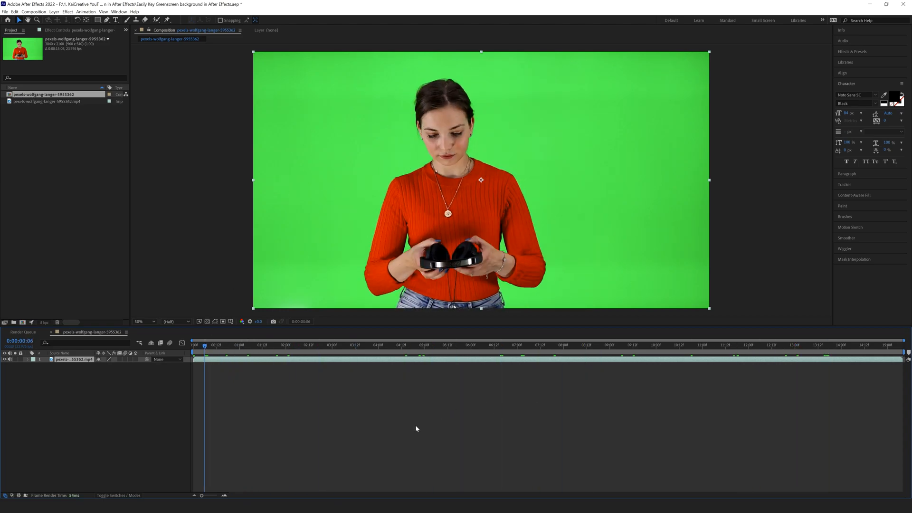
mouse_move(190, 351)
left_mouse_down()
mouse_move(245, 354)
mouse_move(191, 351)
left_mouse_up()
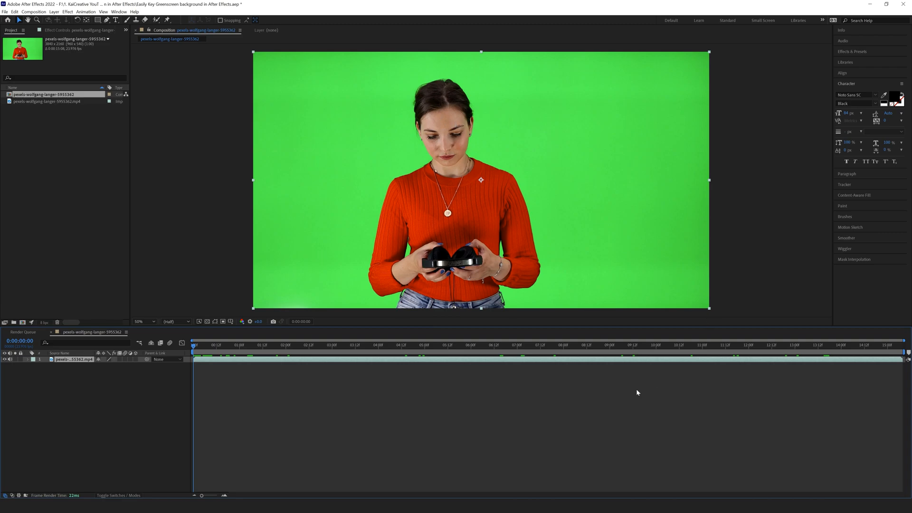
left_click_drag(259, 345, 193, 352)
left_click(312, 431)
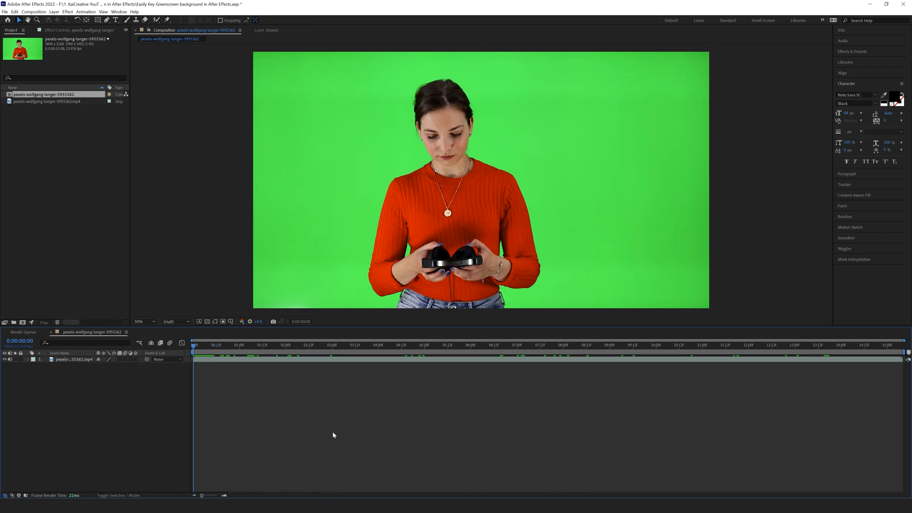
- Search the effects for "key" and apply Keylight (1.2) to the green screen clip's layer
left_click(269, 359)
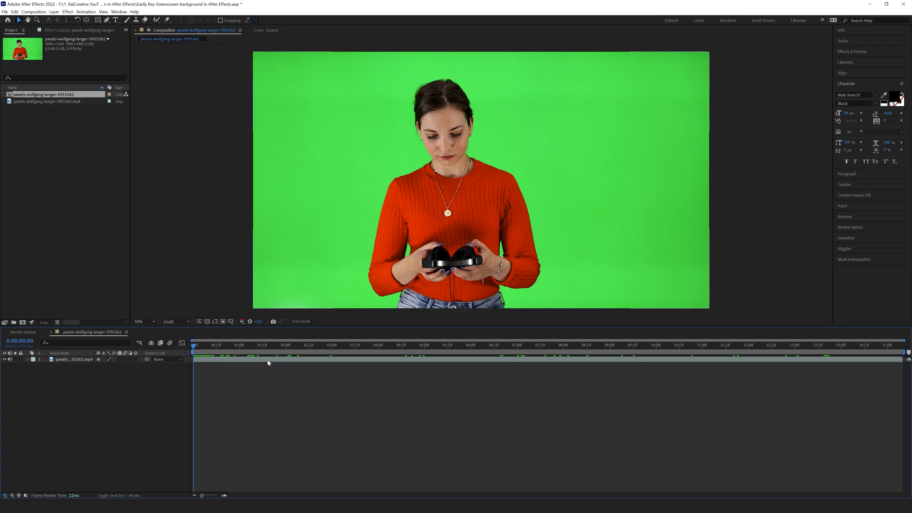
left_click(851, 52)
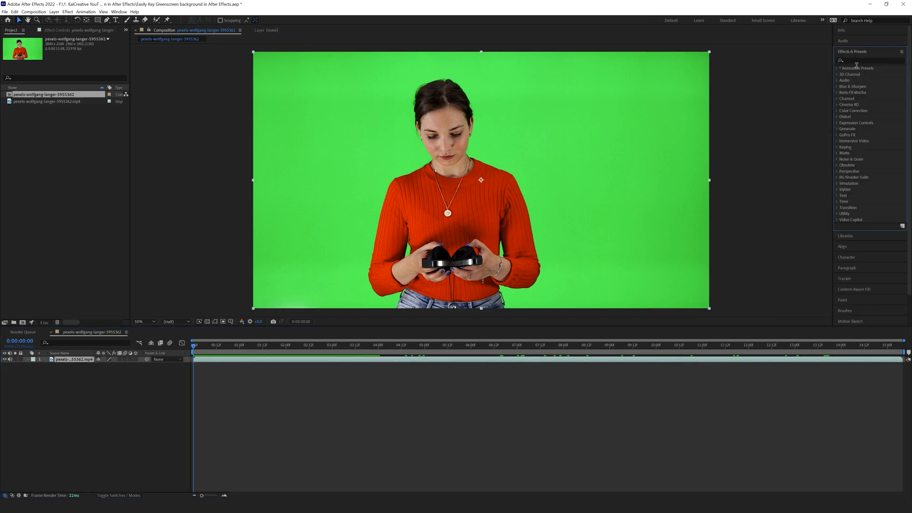
left_click(856, 62)
type("keu")
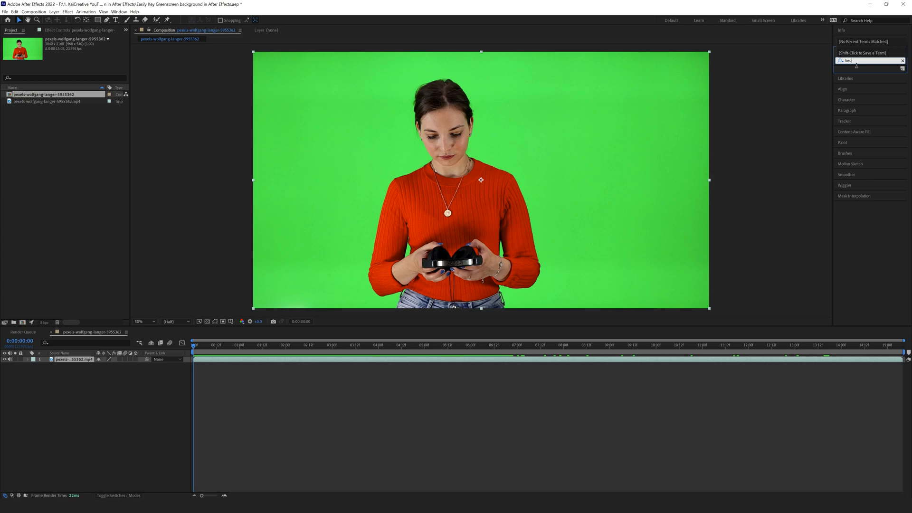
key("BackSpace")
type("y")
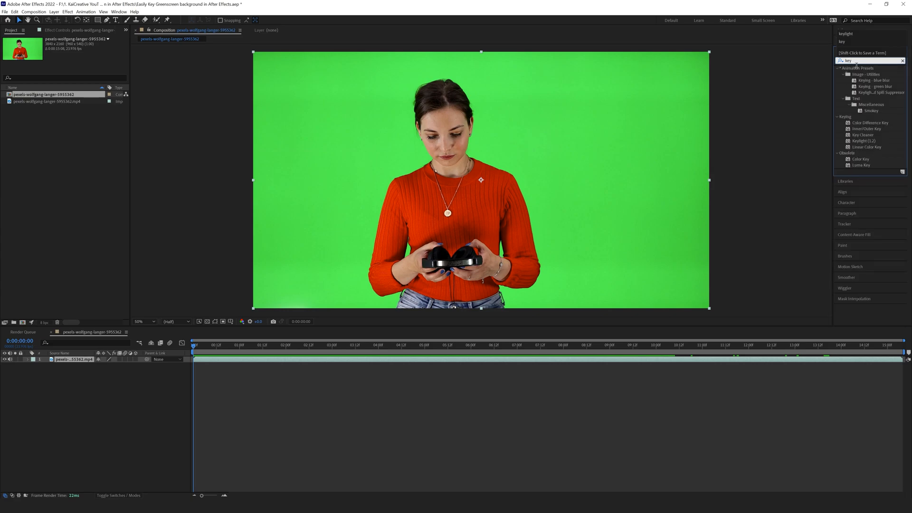
left_click_drag(862, 141, 366, 363)
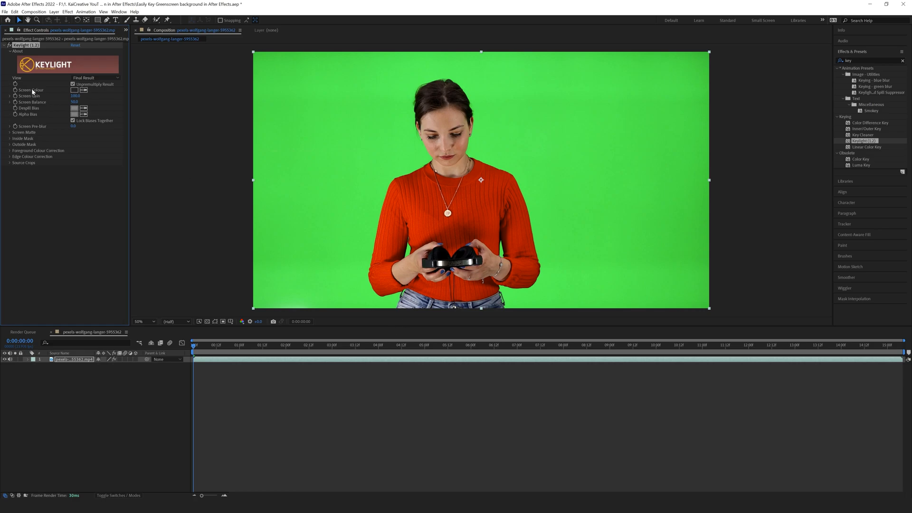
- Sample the green backdrop as Keylight's Screen Colour and inspect the keyed edges of the sweater
left_click(84, 91)
left_click(333, 140)
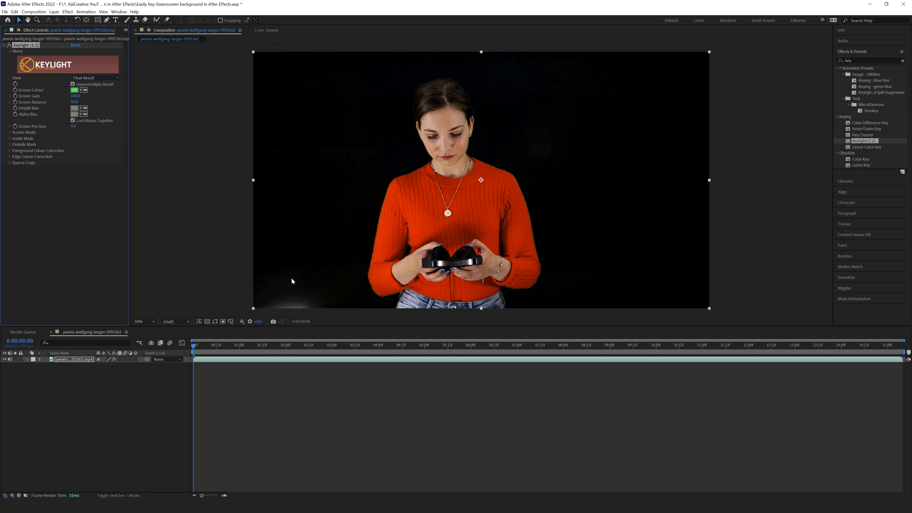
scroll(395, 206, "up", 3)
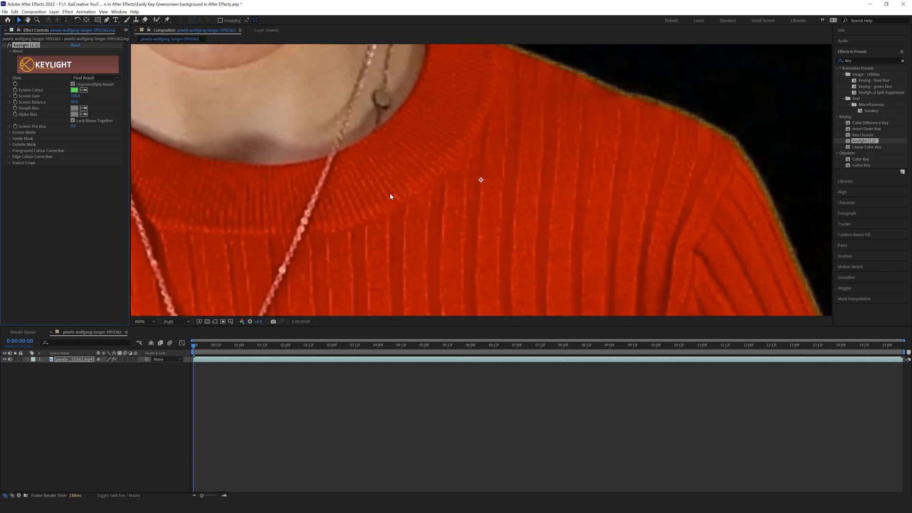
scroll(392, 196, "down", 1)
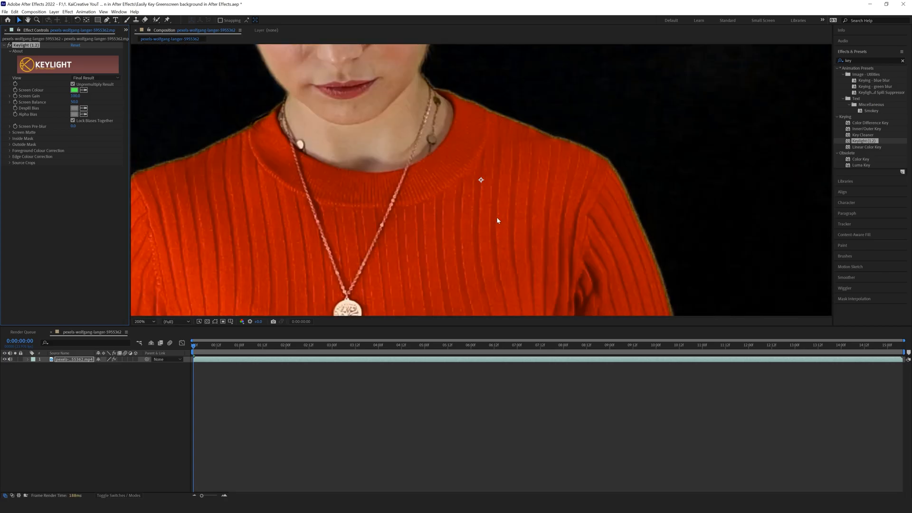
scroll(498, 220, "down", 1)
scroll(419, 189, "down", 2)
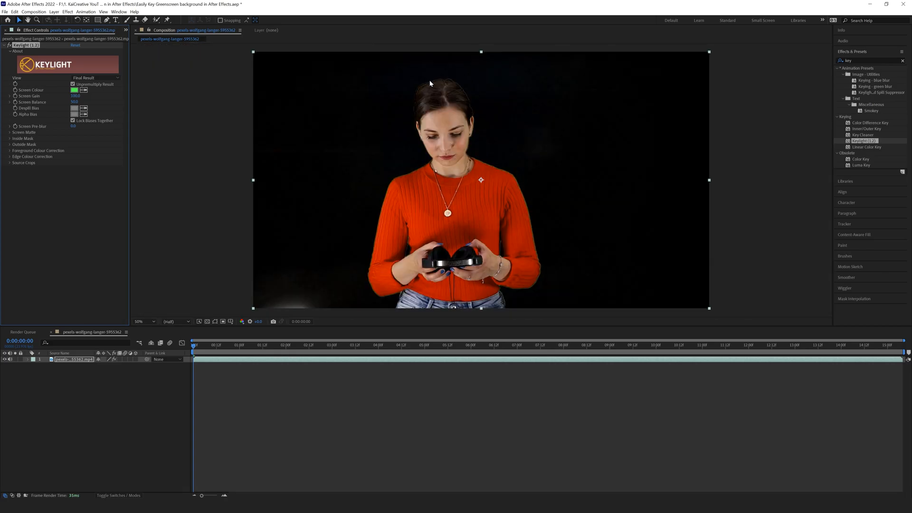
- Check the key around 3 seconds against the transparency grid, and return to the first frame with the grid off
left_click_drag(306, 346, 332, 346)
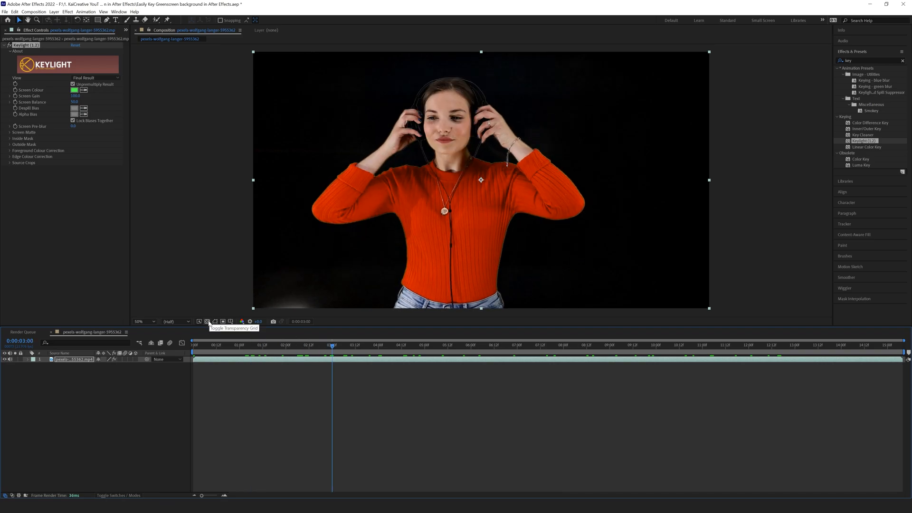
left_click(207, 321)
left_click_drag(332, 346, 327, 373)
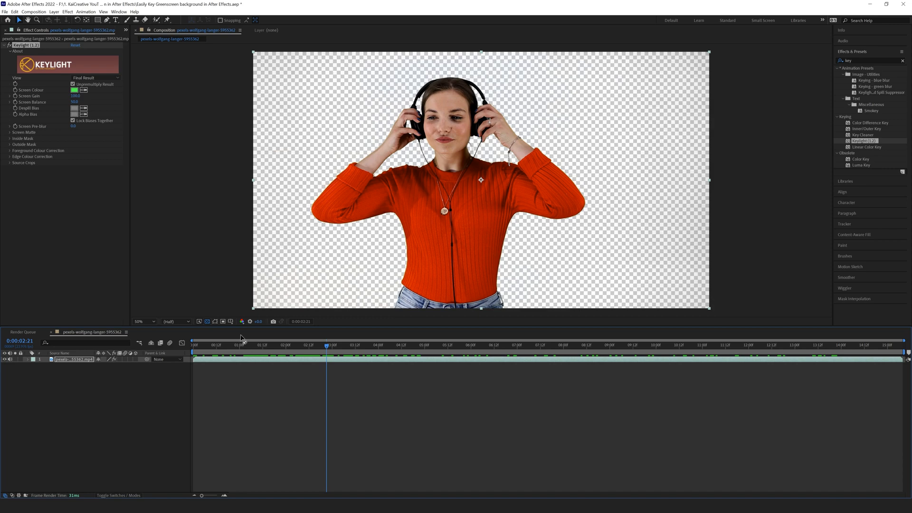
left_click(207, 322)
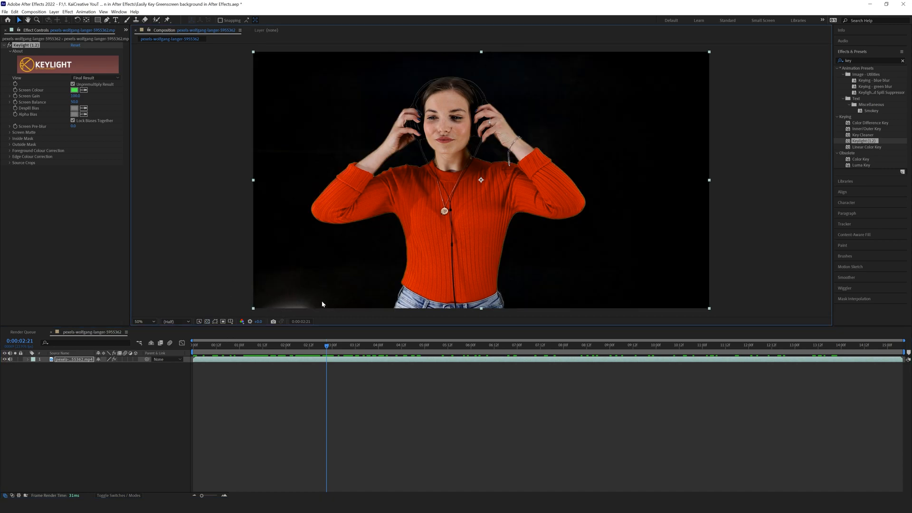
key("Home")
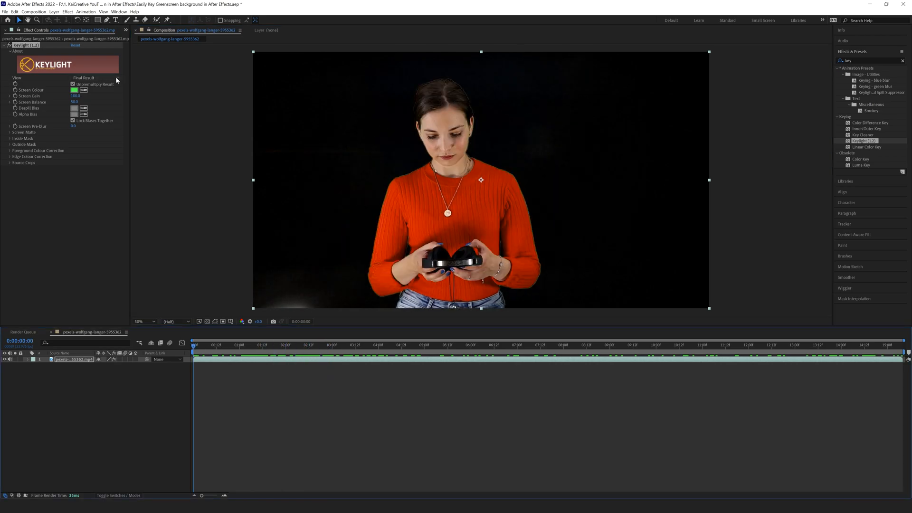
- Switch Keylight's view to Screen Matte and expand its Screen Matte settings
left_click(116, 79)
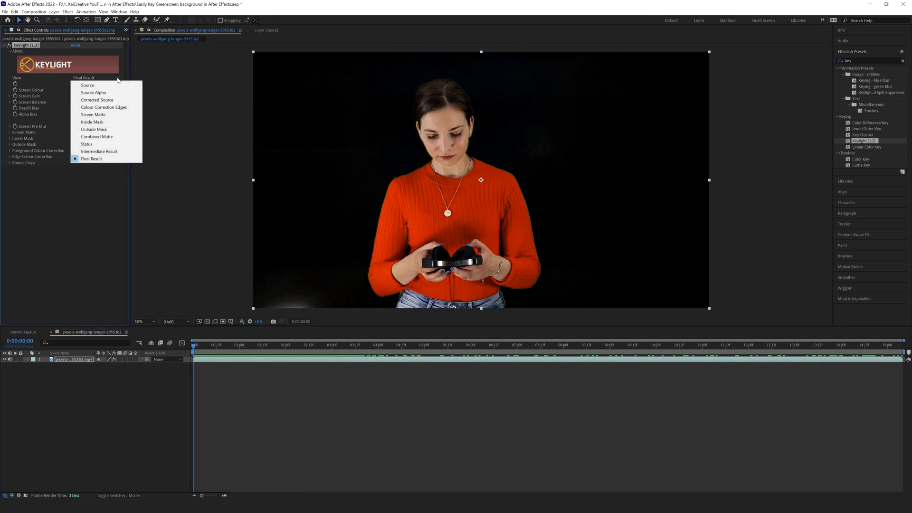
left_click(103, 116)
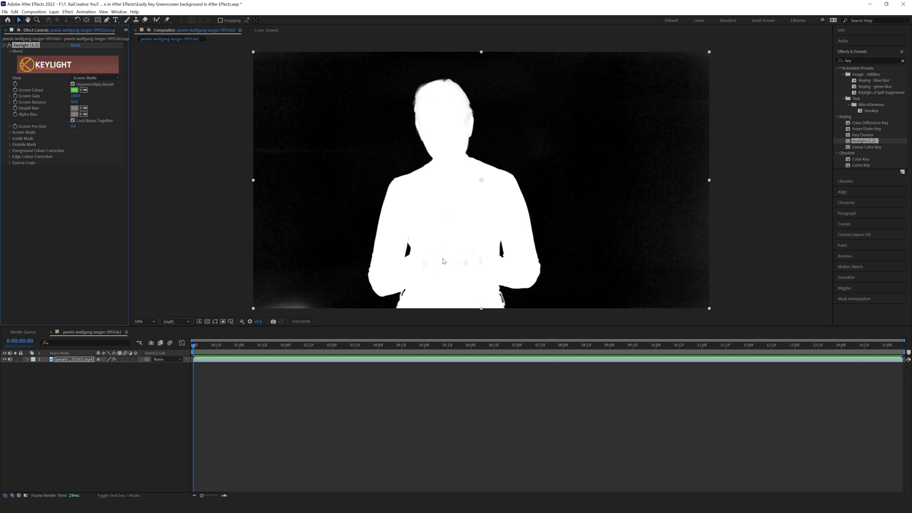
left_click(10, 134)
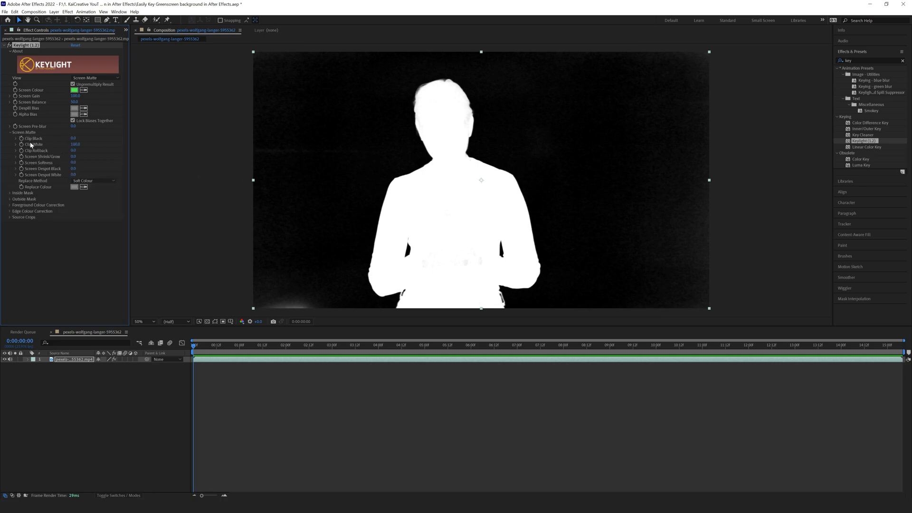
- Raise Clip Black to about 35 and lower Clip White to 80 to clean up the matte
left_click_drag(73, 138, 84, 141)
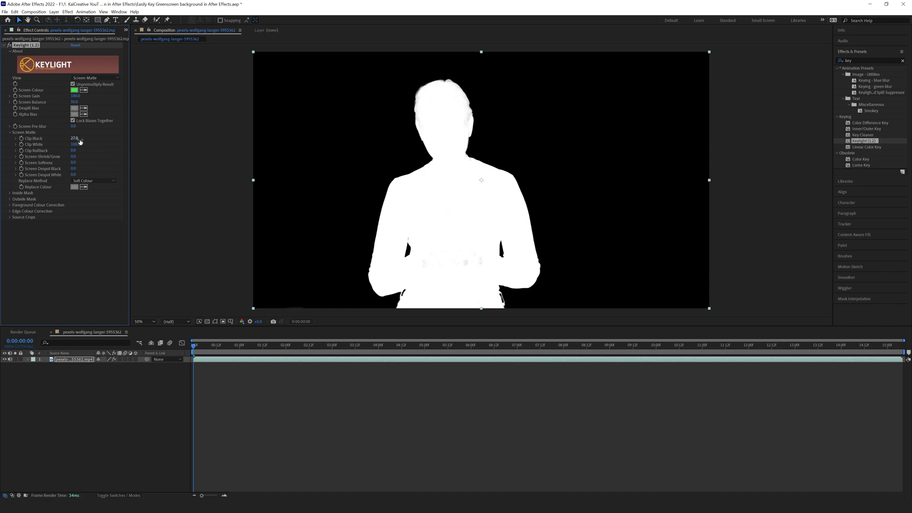
left_click_drag(81, 141, 77, 138)
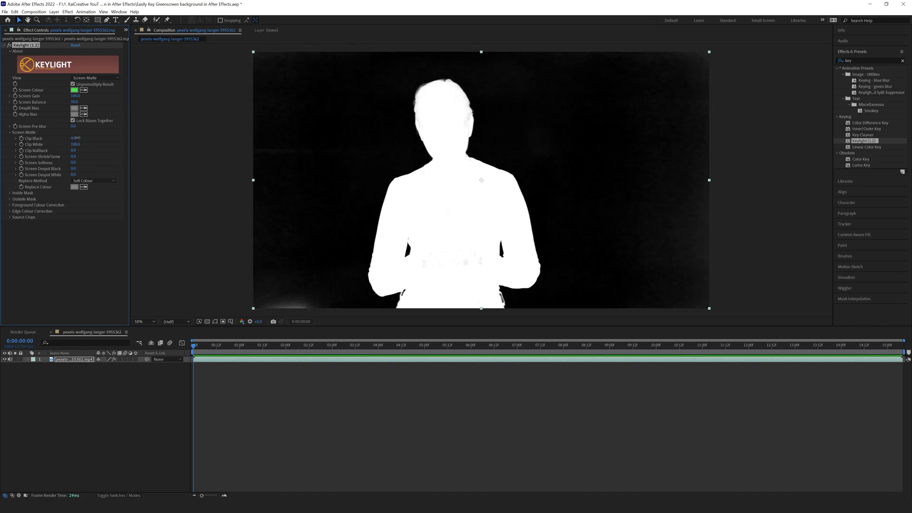
key("ctrl+z")
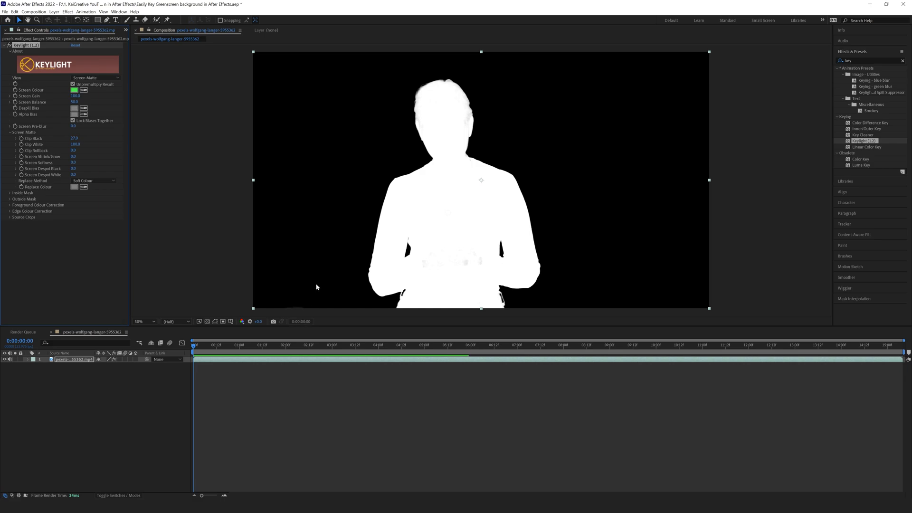
left_click_drag(77, 140, 80, 138)
left_click_drag(76, 146, 70, 146)
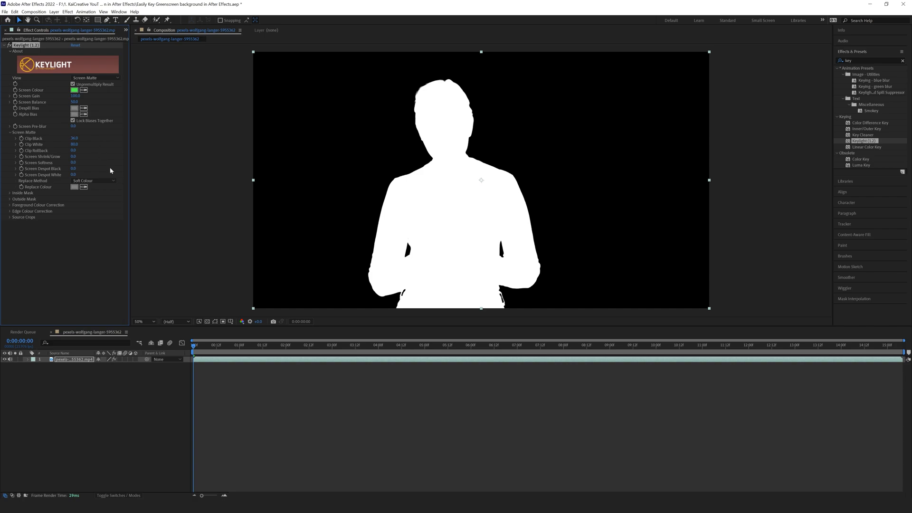
- Set Keylight's view back to Final Result and inspect the edges around the shoulders
left_click(94, 79)
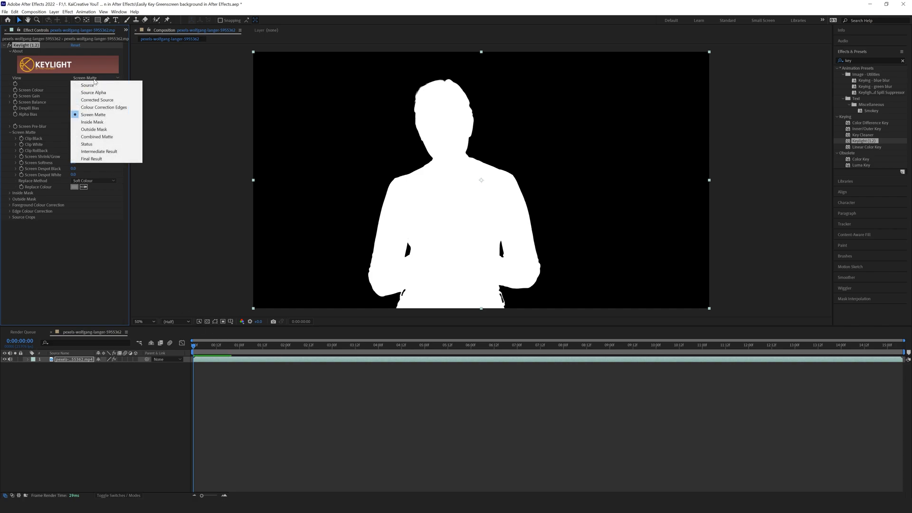
left_click(100, 160)
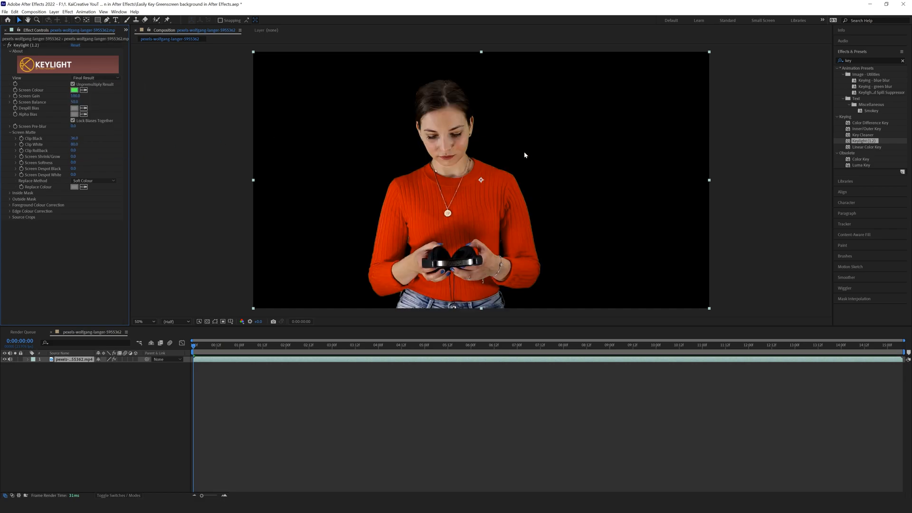
scroll(471, 151, "up", 4)
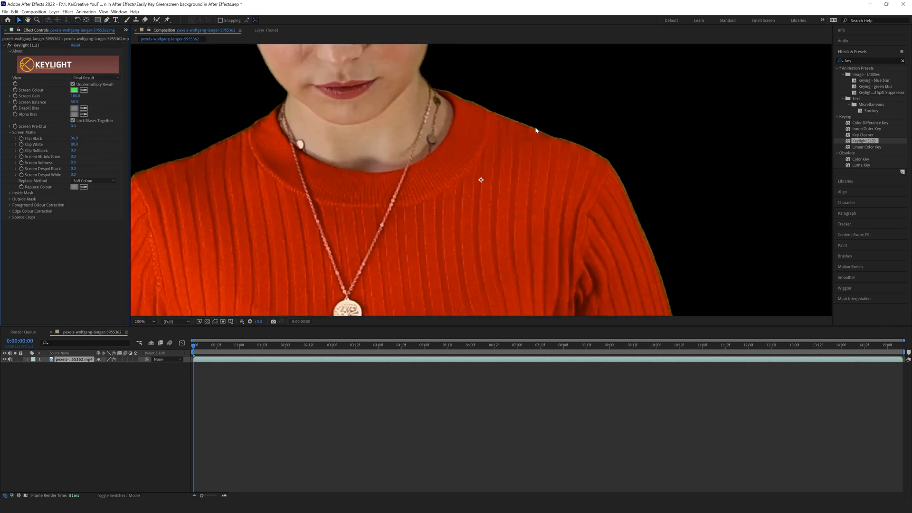
scroll(461, 152, "down", 1)
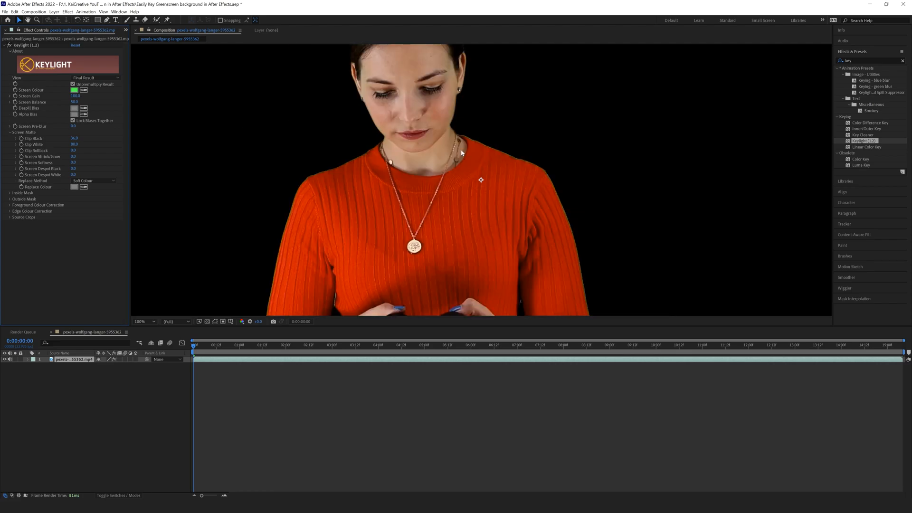
scroll(544, 172, "up", 1)
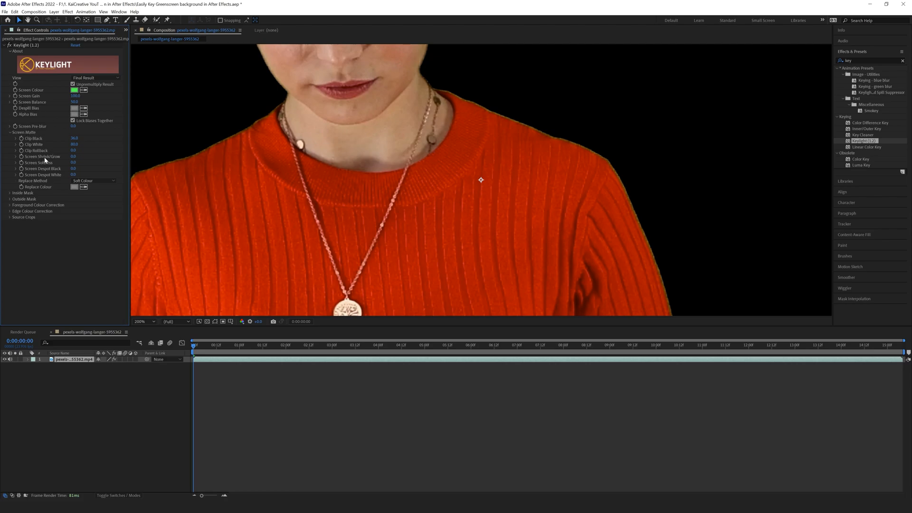
- Set Screen Shrink/Grow to -1, refine it to -1.5, and check the subject's edges
left_click(76, 158)
type("-1")
key("Return")
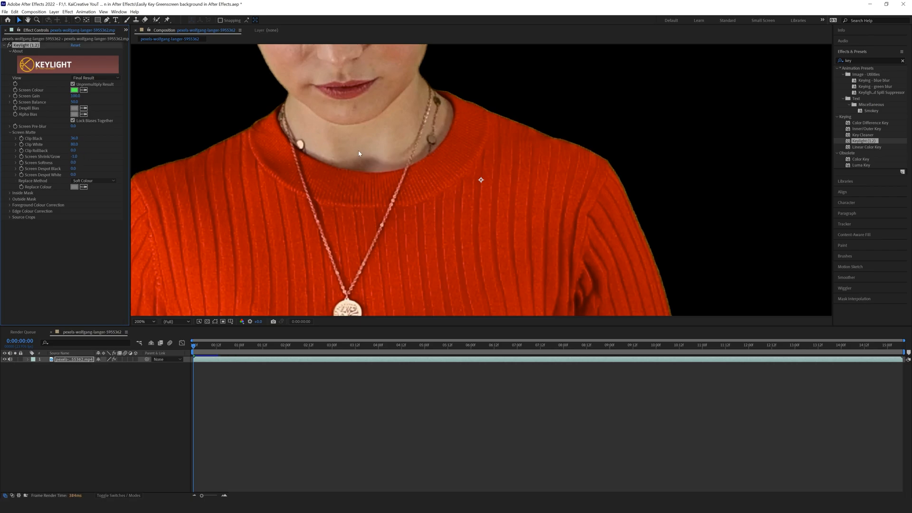
left_click(74, 156)
key("Return")
scroll(503, 195, "down", 3)
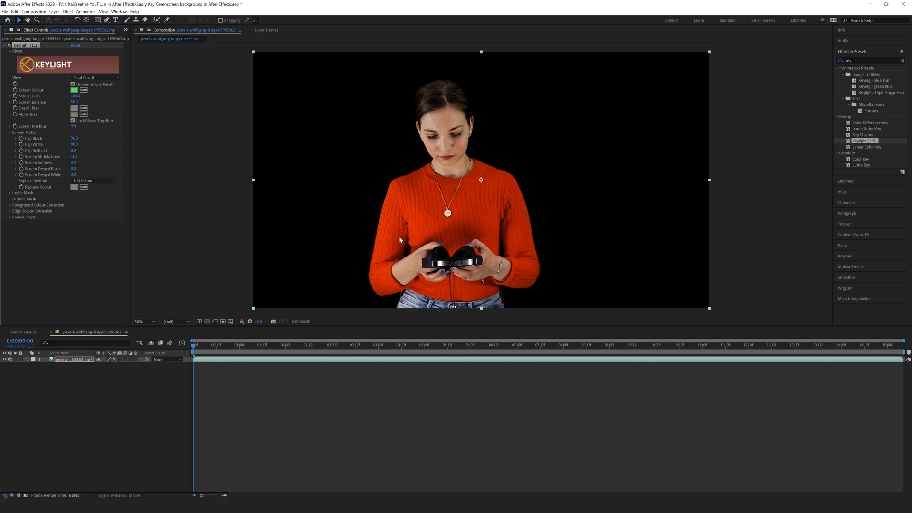
scroll(401, 240, "up", 4)
scroll(398, 247, "down", 2)
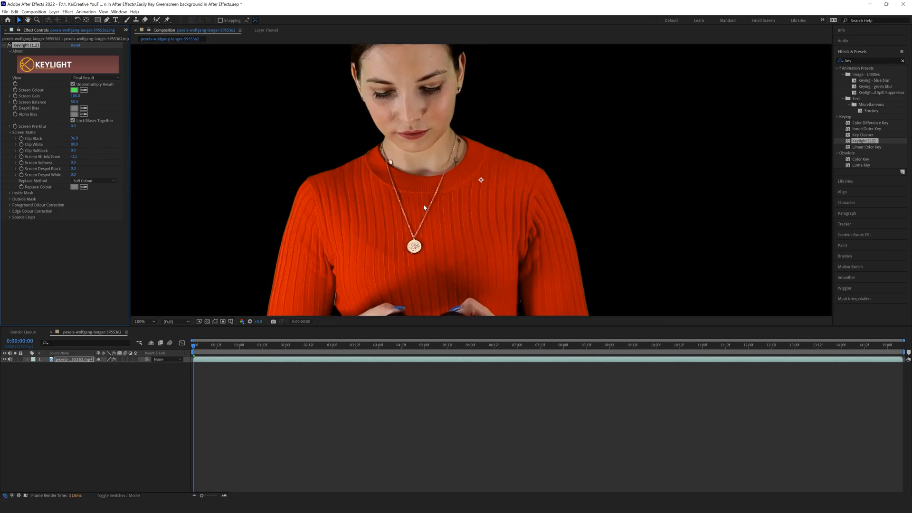
scroll(425, 208, "down", 2)
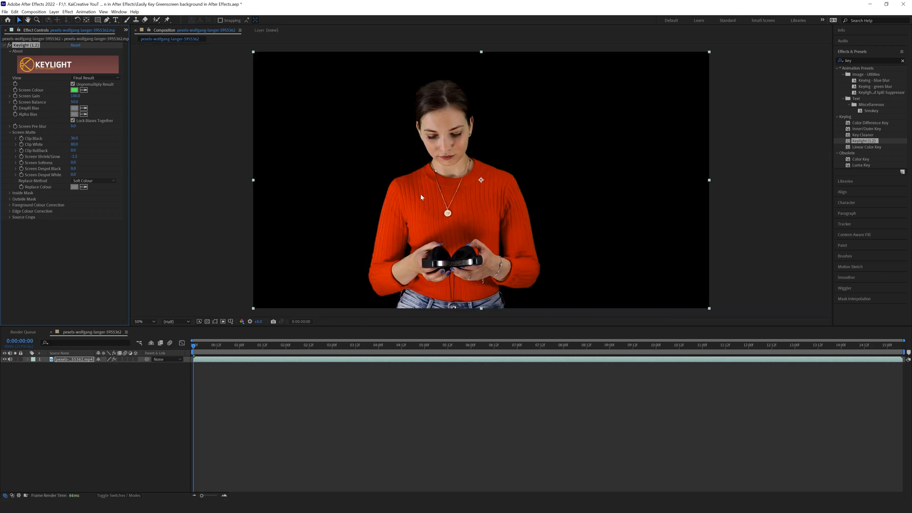
- Turn on the transparency grid and play back the keyed clip
left_click(208, 322)
left_click(327, 367)
key("space")
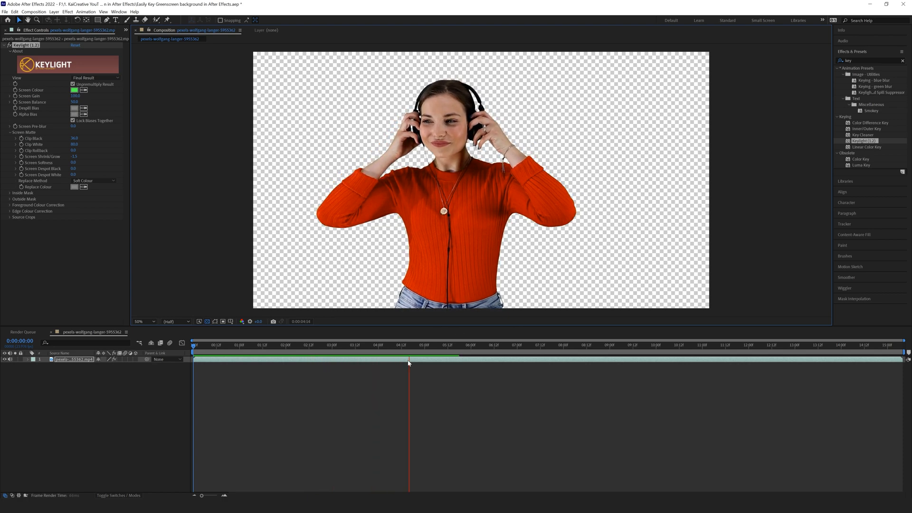
- Set Keylight's Screen Softness to 1.0 to soften the matte edges
left_click(77, 167)
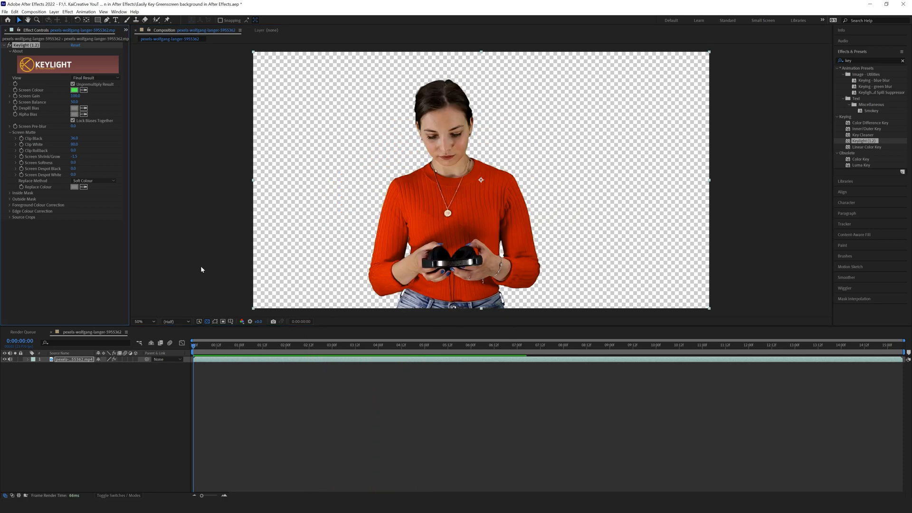
left_click(77, 166)
left_click(62, 260)
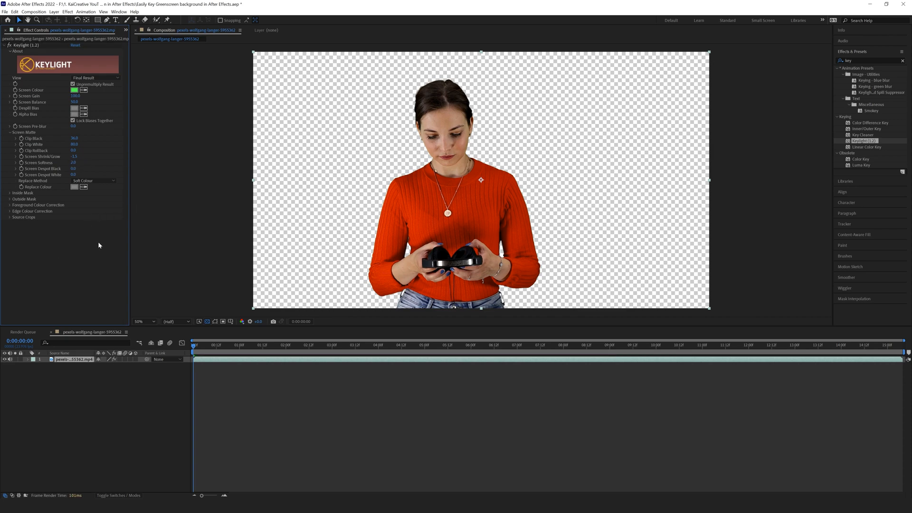
- Set the Replace Method in Keylight's Screen Matte settings to Hard Colour
left_click(91, 181)
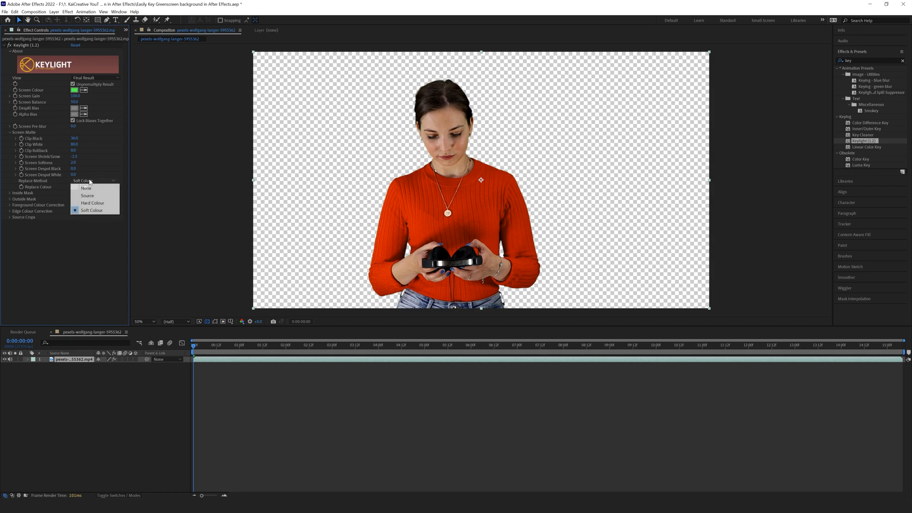
left_click(92, 204)
left_click(434, 447)
- Hide the transparency grid and compare the clip with Keylight switched off and on
left_click(207, 322)
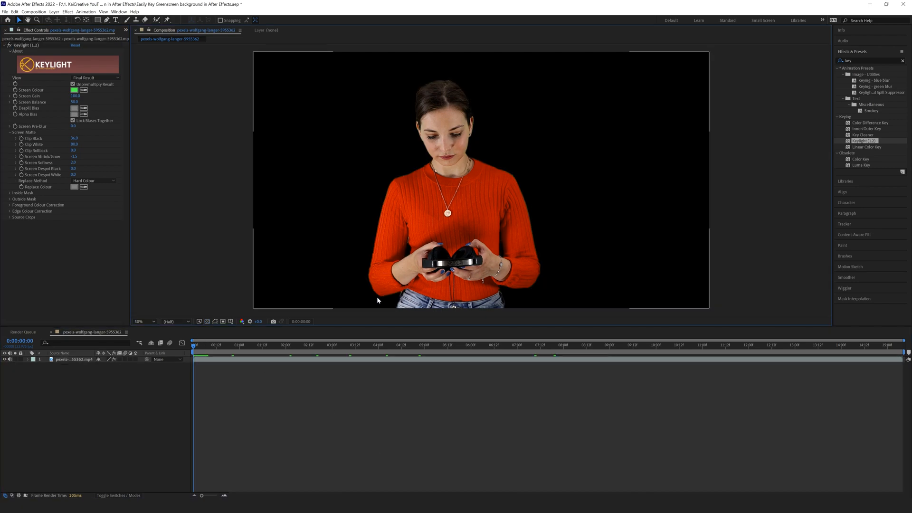
left_click(10, 45)
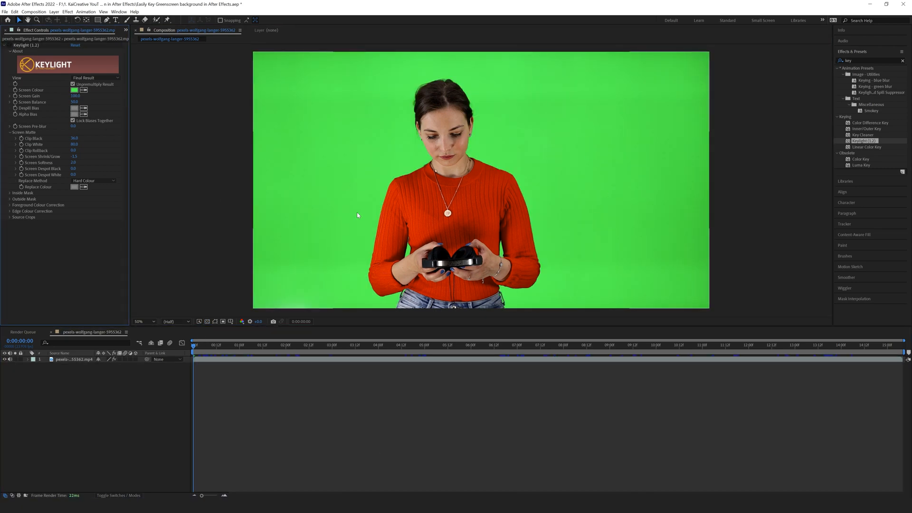
left_click(10, 45)
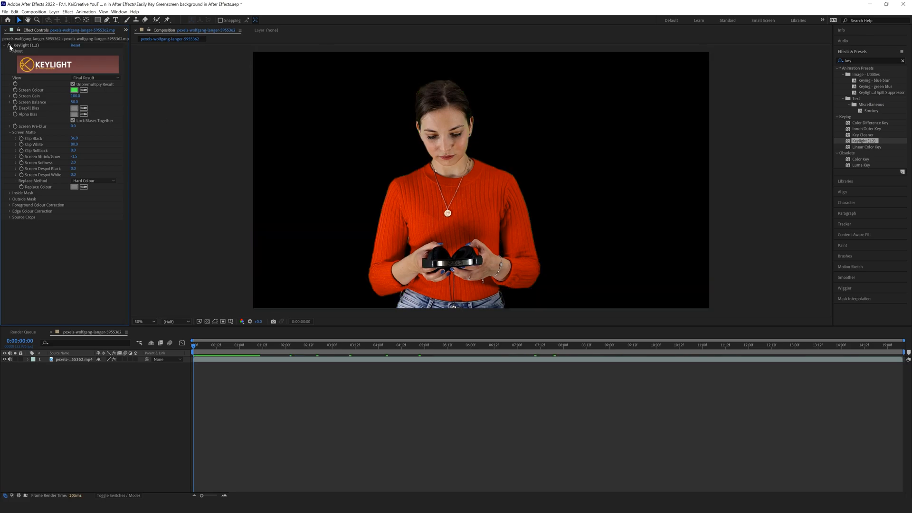
- Import the night street JPG ending in 2300342 from the Pexles folder and place it beneath the keyed clip in the timeline
left_click(124, 30)
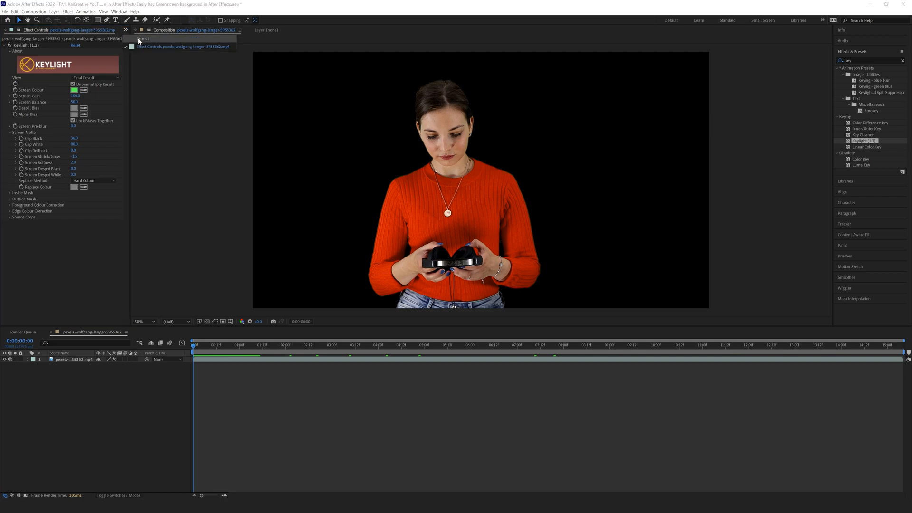
left_click(140, 39)
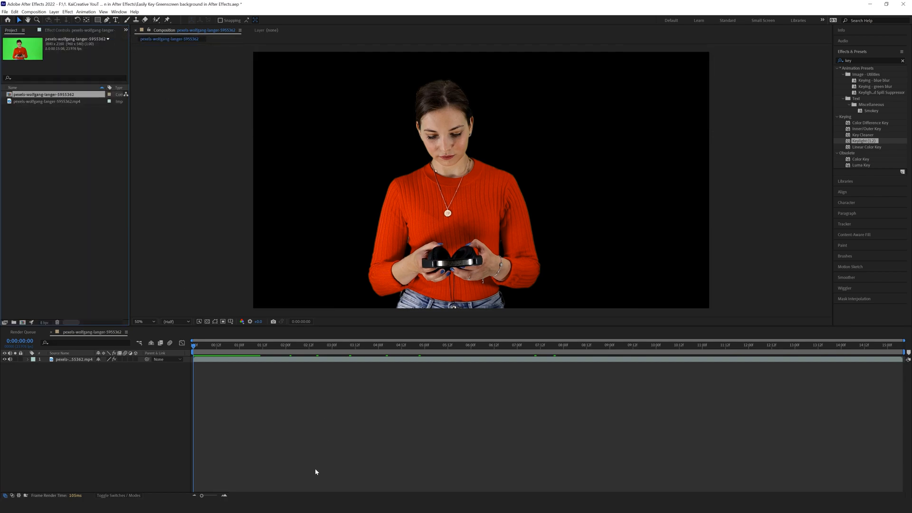
left_click(322, 506)
left_click(746, 151)
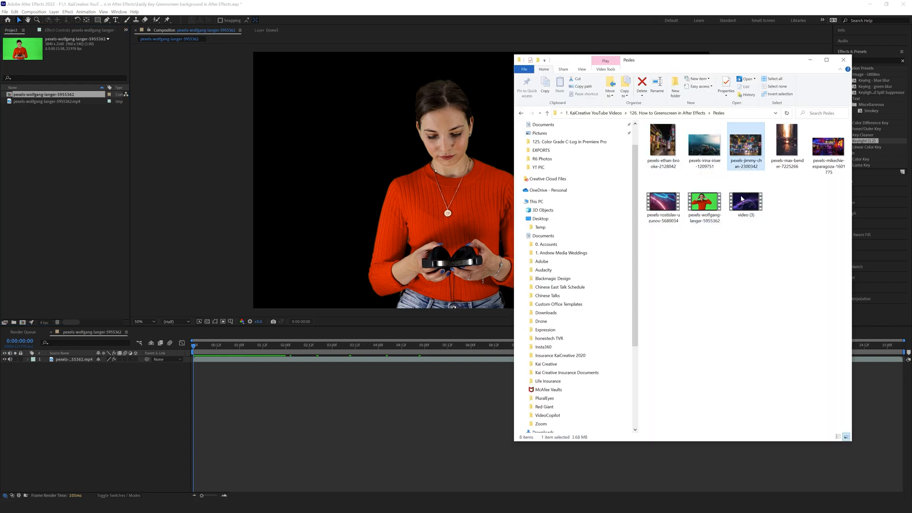
left_click_drag(756, 146, 56, 173)
left_click_drag(53, 97, 52, 384)
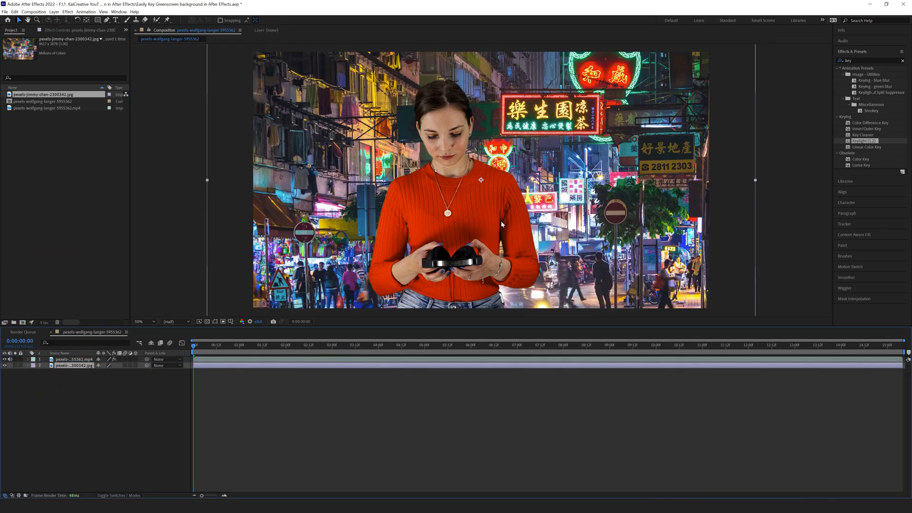
- Scale the street image down to 85% and shift it slightly upward so it still fills the frame
key("comma")
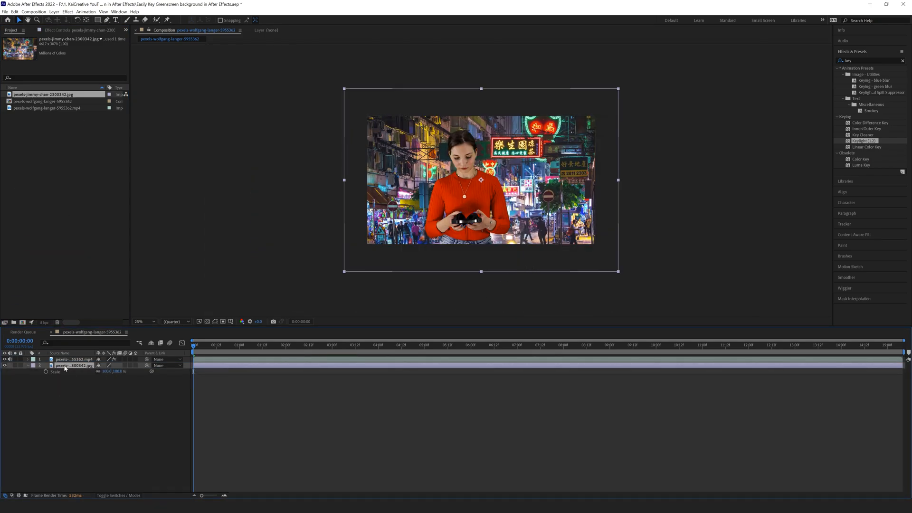
left_click_drag(108, 375, 100, 372)
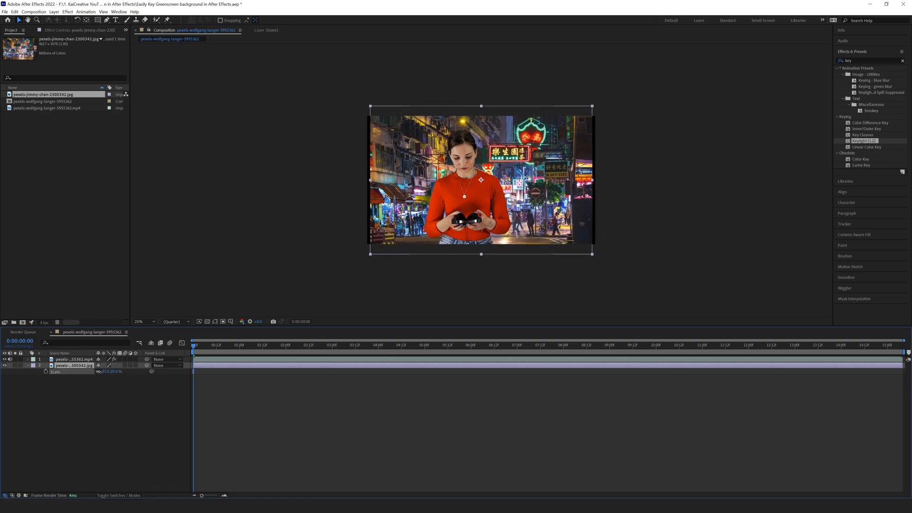
left_click(475, 408)
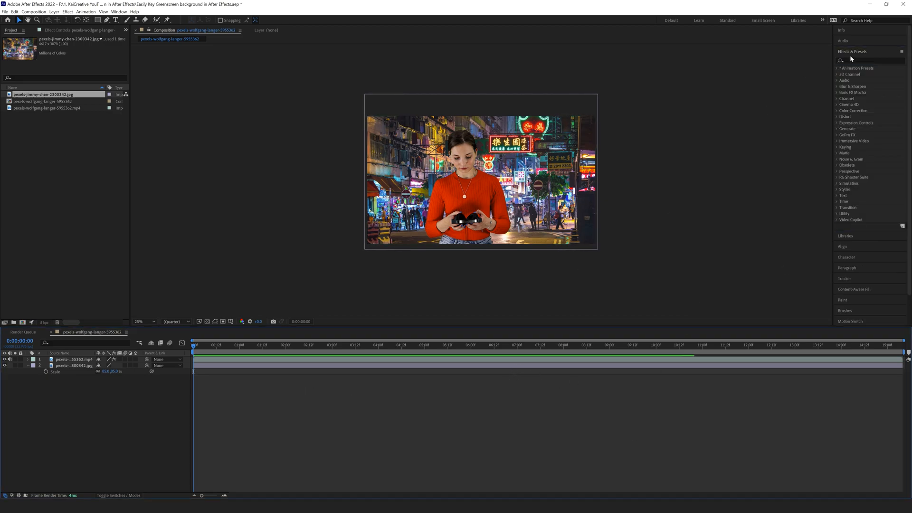
- Apply Gaussian Blur to the street image, enable Repeat Edge Pixels, and raise the blurriness until the background looks out of focus
left_click(857, 62)
type("gau")
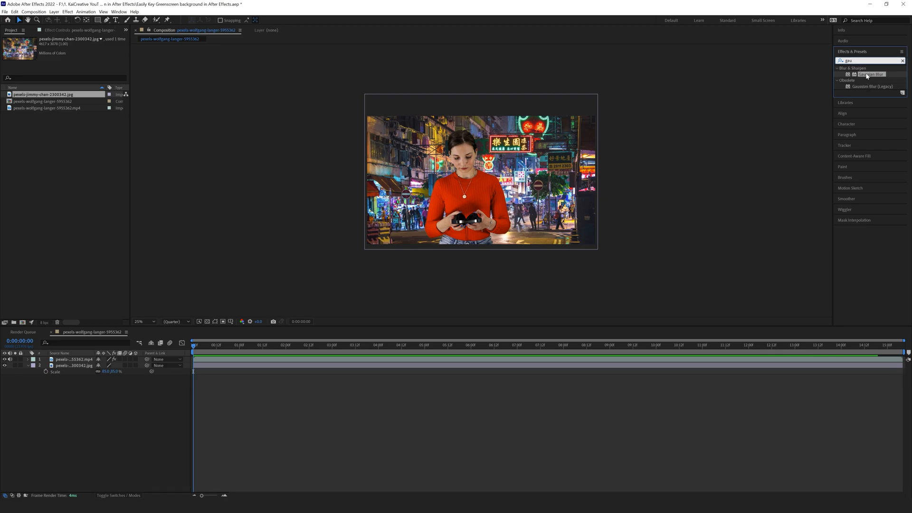
left_click_drag(87, 375, 80, 378)
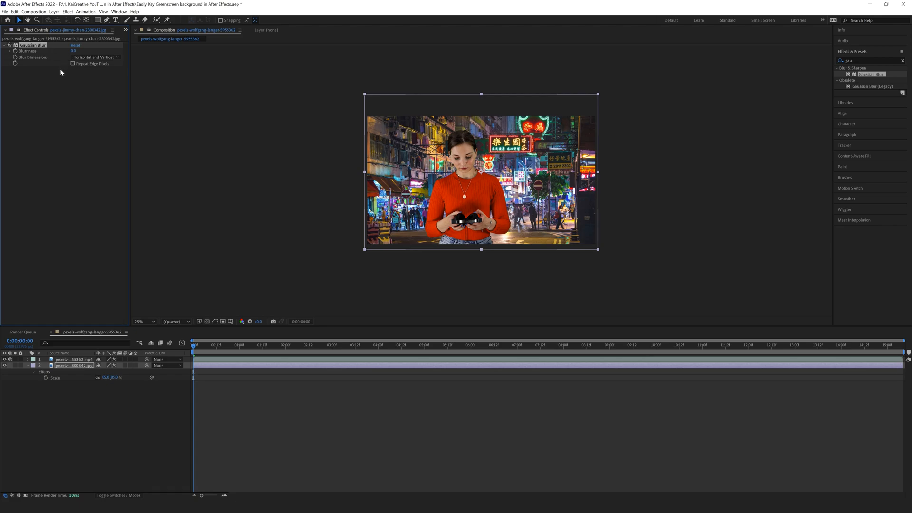
left_click(72, 64)
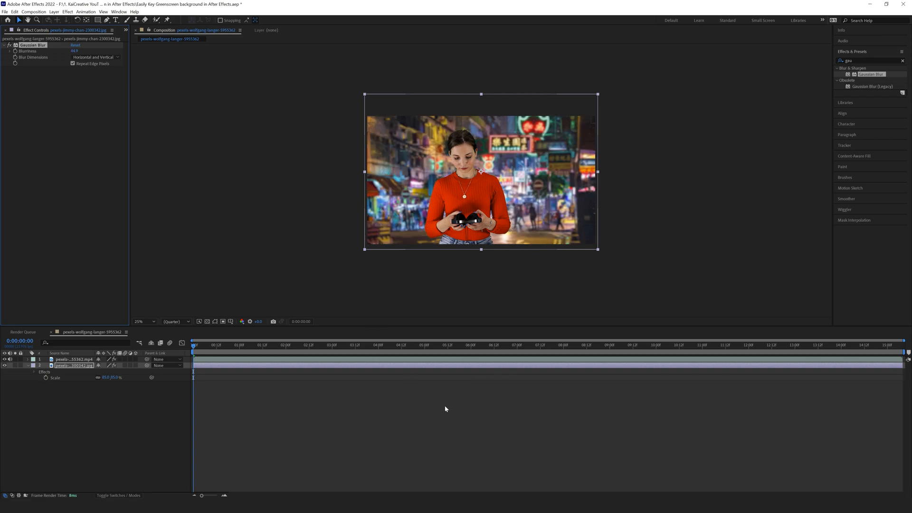
left_click(449, 405)
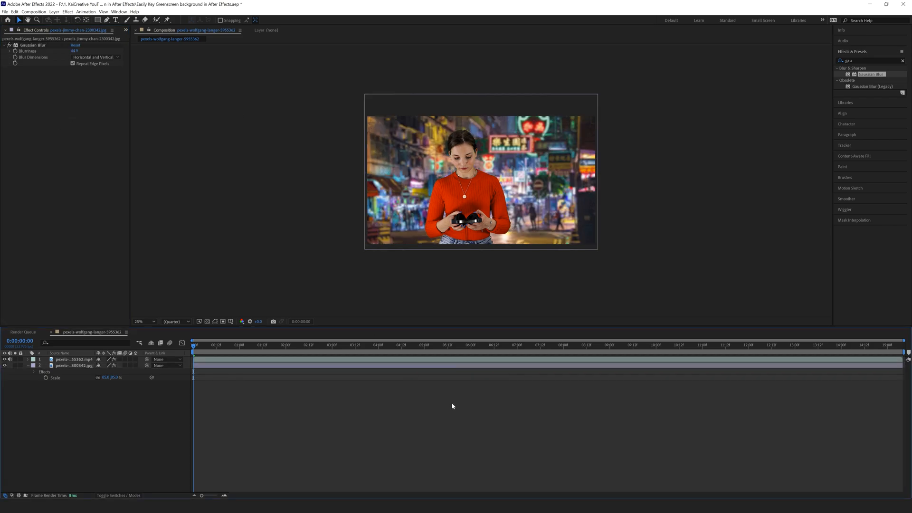
- Play back the keyed clip over the blurred street background
scroll(539, 195, "up", 2)
key("space")
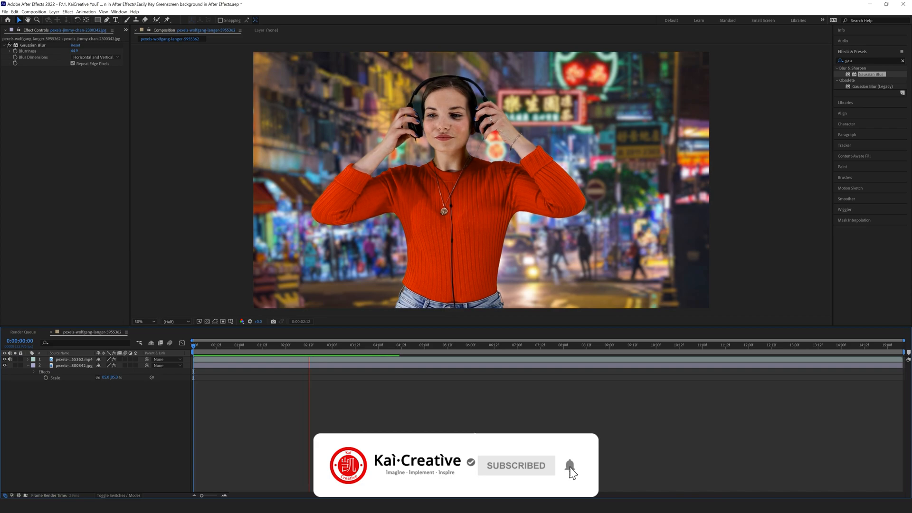
scroll(616, 232, "down", 2)
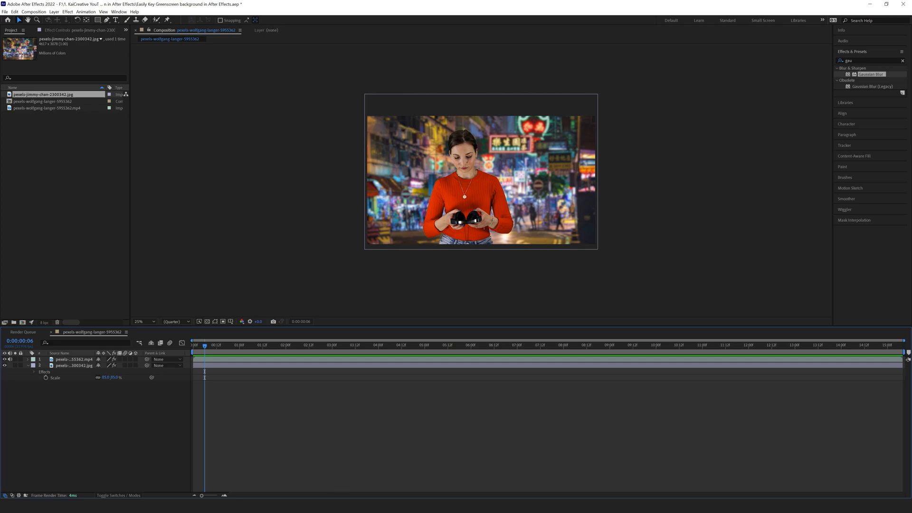
- Import the abstract neon MP4 ending in 5680034 from the Pexles folder into the project
key("alt+Tab")
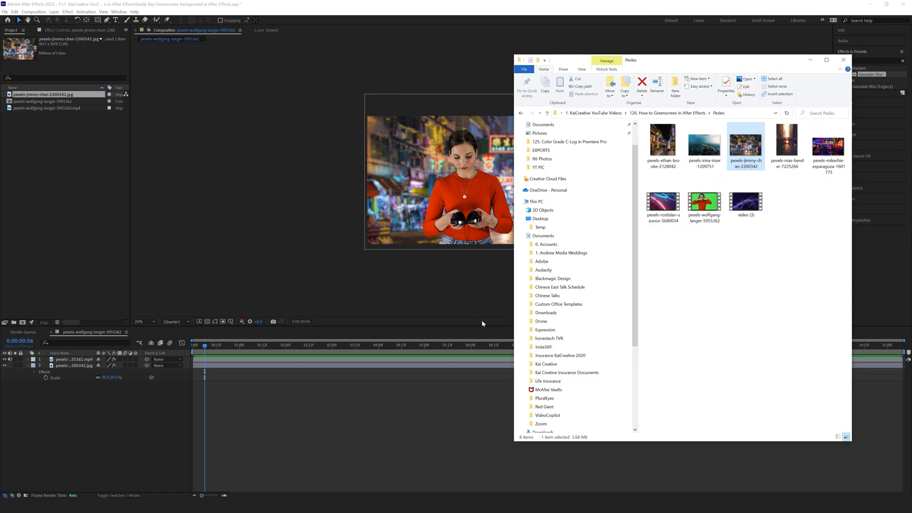
left_click(708, 316)
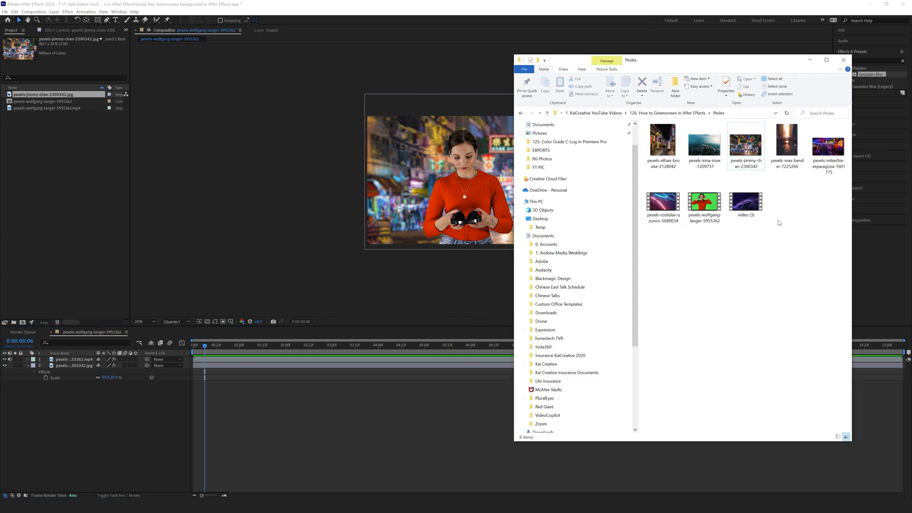
left_click(656, 224)
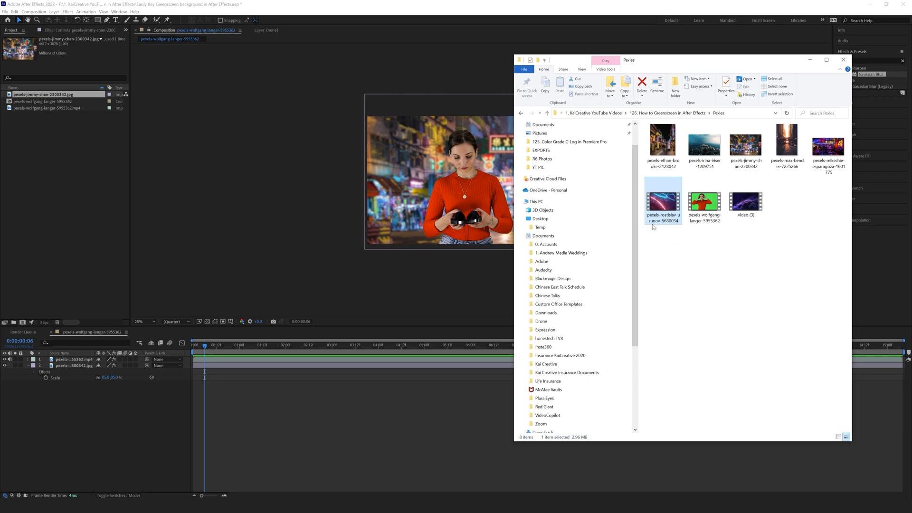
left_click_drag(667, 210, 58, 169)
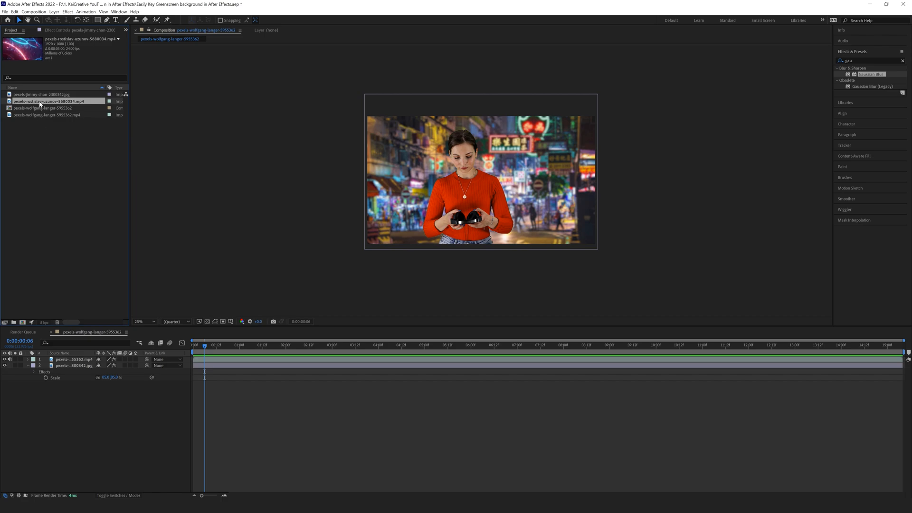
- Hide the street image layer and add the abstract neon video as the lowest layer in the timeline
left_click_drag(64, 343, 67, 367)
left_click_drag(66, 335, 65, 336)
left_click(5, 366)
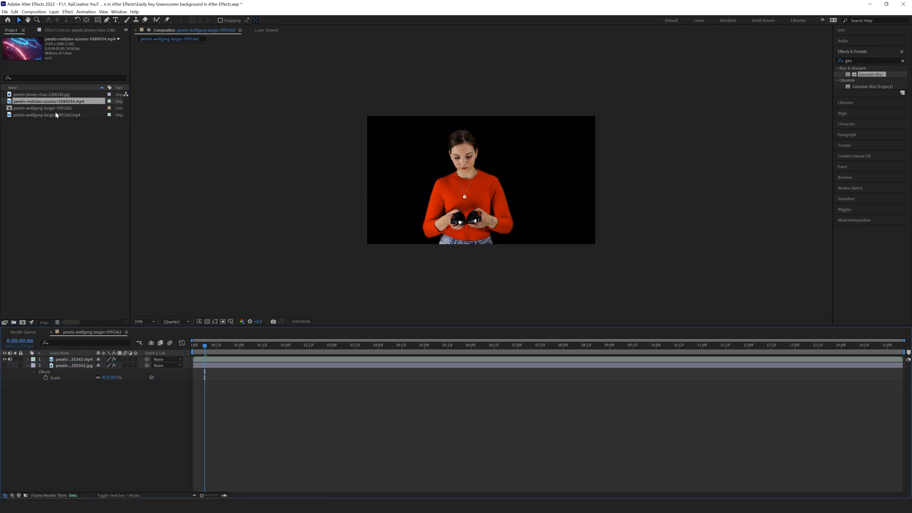
left_click_drag(54, 104, 74, 450)
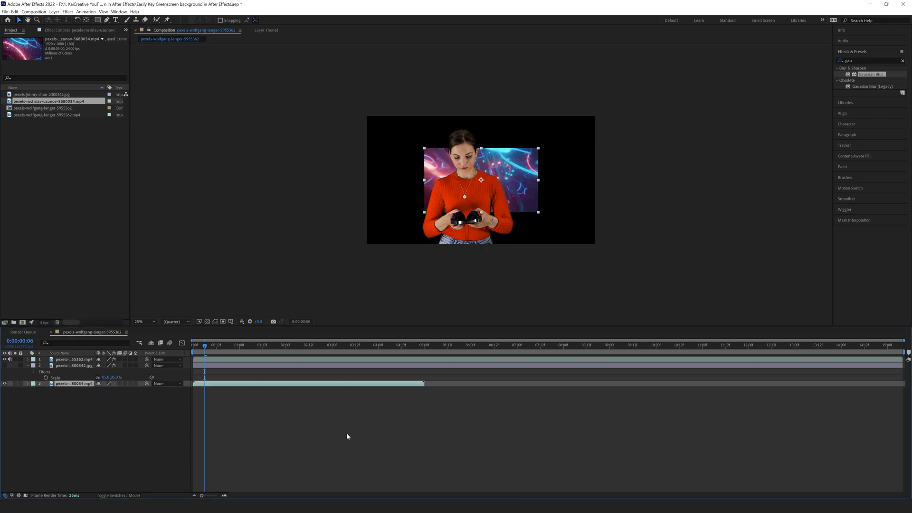
- Fit the neon video layer to the composition size and play back the composite
right_click(254, 384)
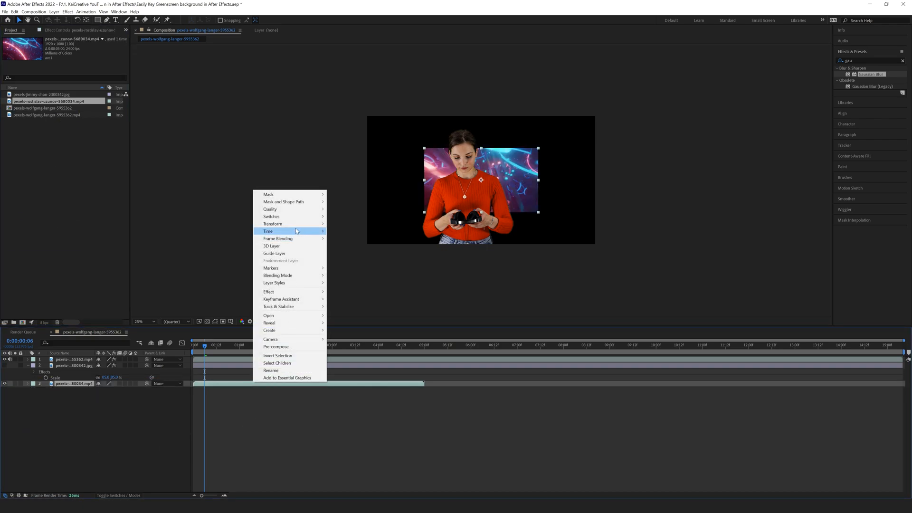
mouse_move(298, 224)
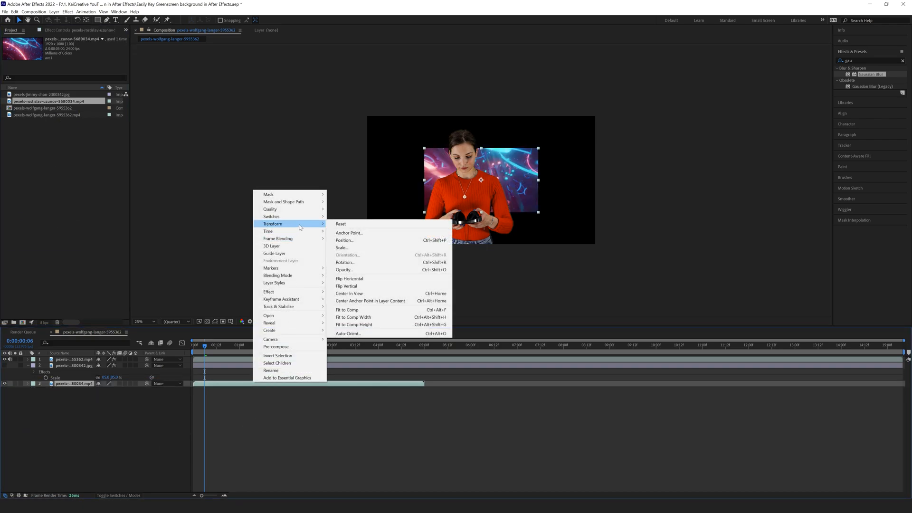
left_click(360, 309)
key("space")
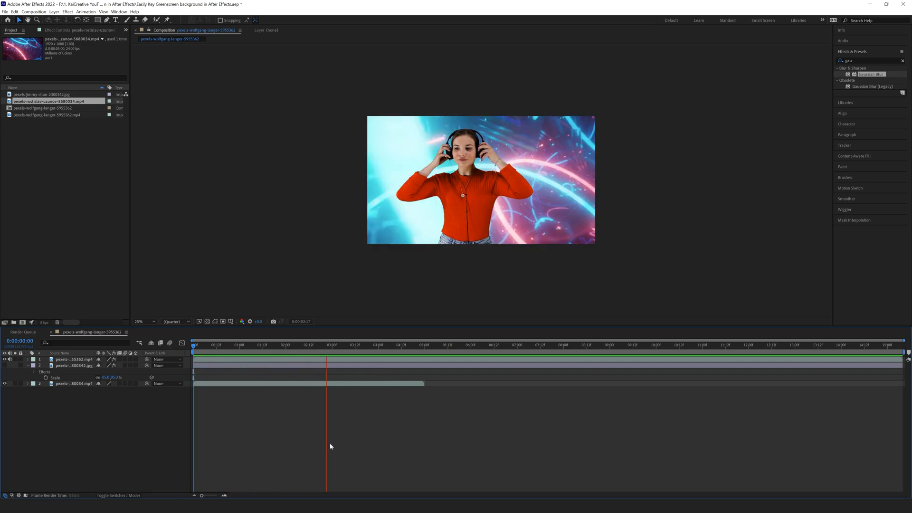
key("space")
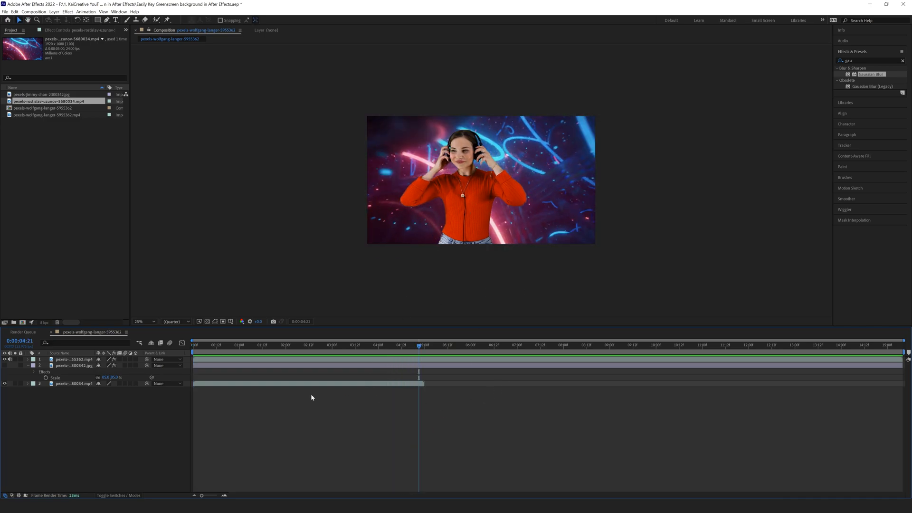
- Nudge the keyed clip layer to the right so the subject sits off-centre against the neon background
left_click(80, 361)
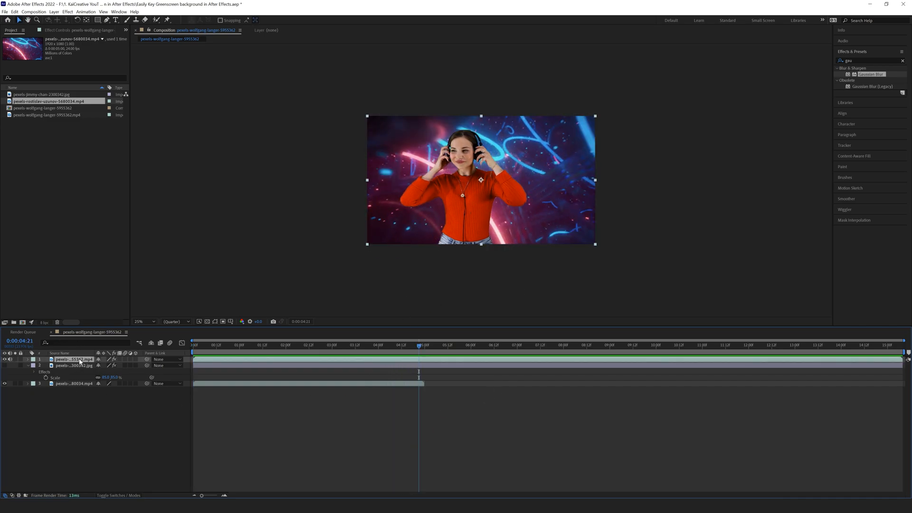
key("shift+Right")
key("shift+Right")
key("shift+Right")
key("shift+Right")
key("shift+Right")
key("shift+Right")
key("shift+Right")
key("shift+Right")
key("shift+Right")
key("shift+Right")
key("shift+Right")
key("shift+Right")
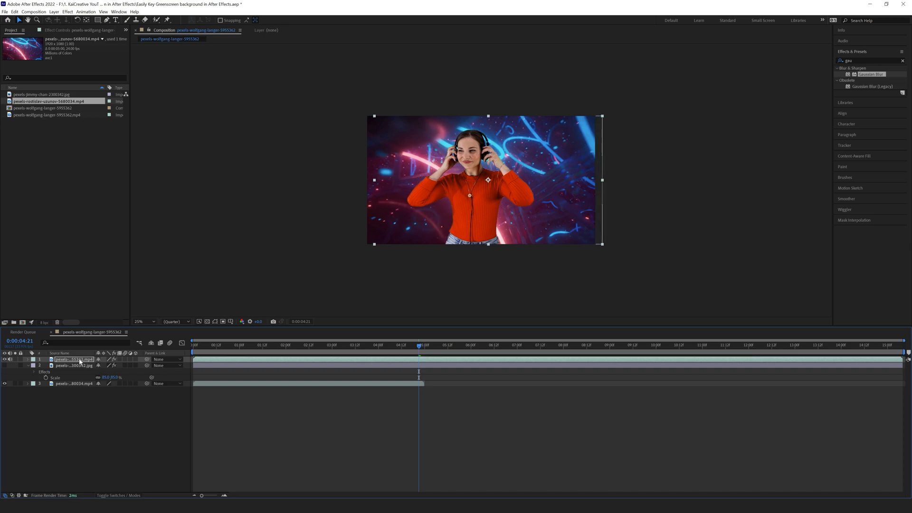
left_click(251, 448)
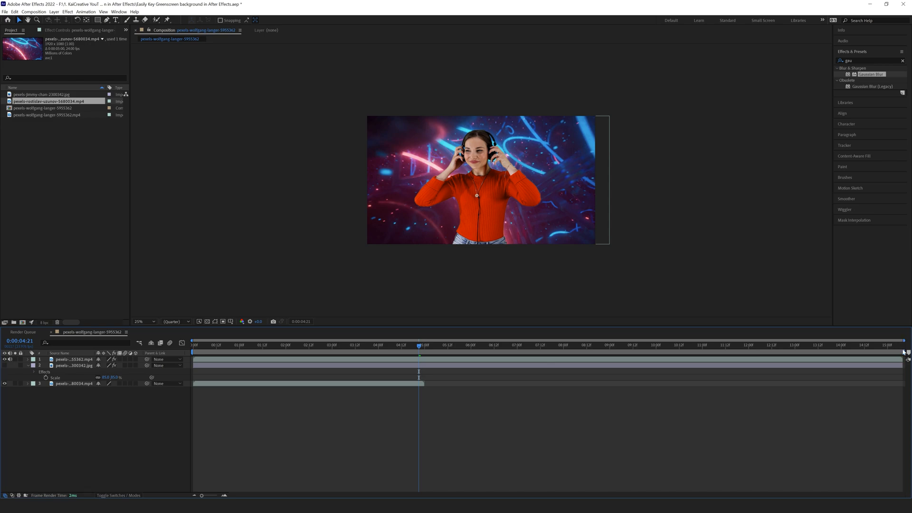
- Trim the composition to a work area ending where the neon video ends, and play it back from the start
left_click_drag(902, 353, 434, 359)
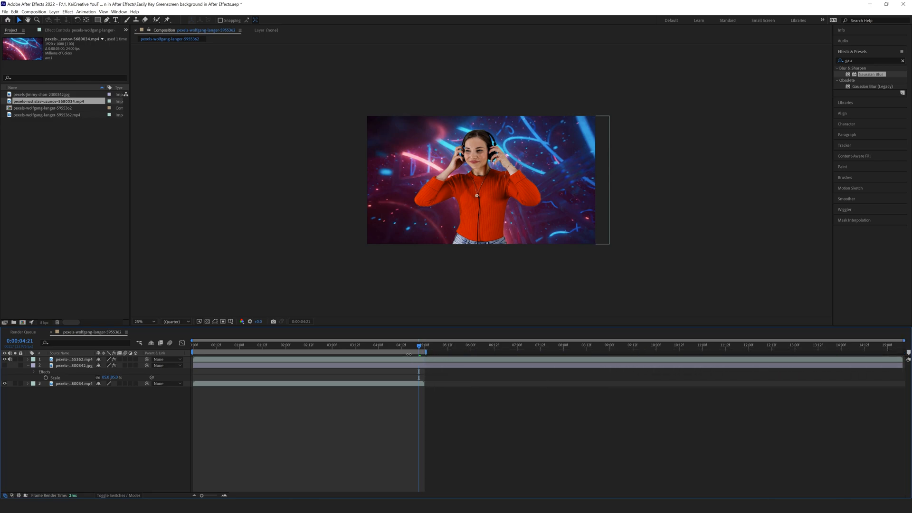
right_click(409, 355)
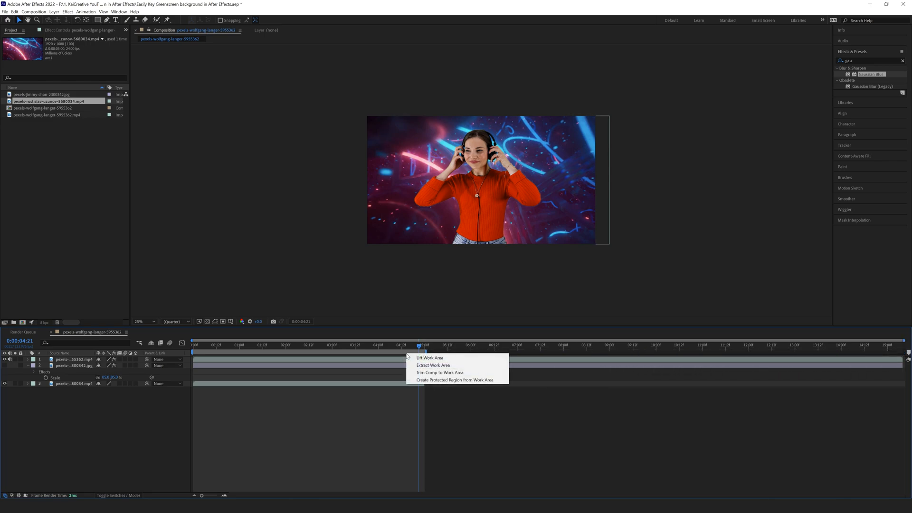
left_click(431, 373)
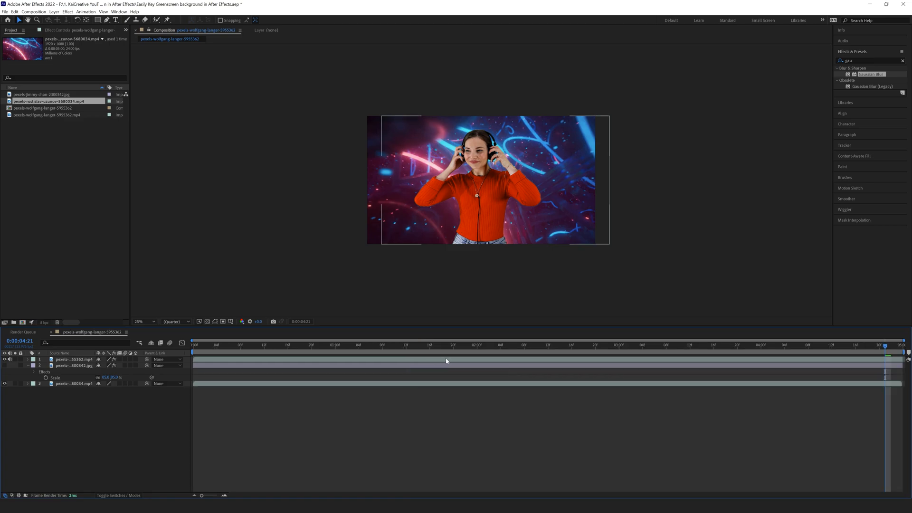
key("Home")
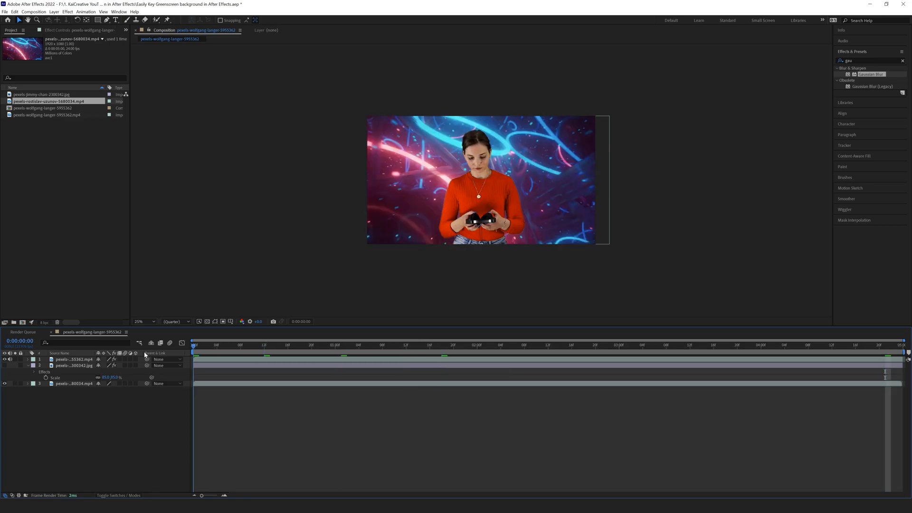
key("space")
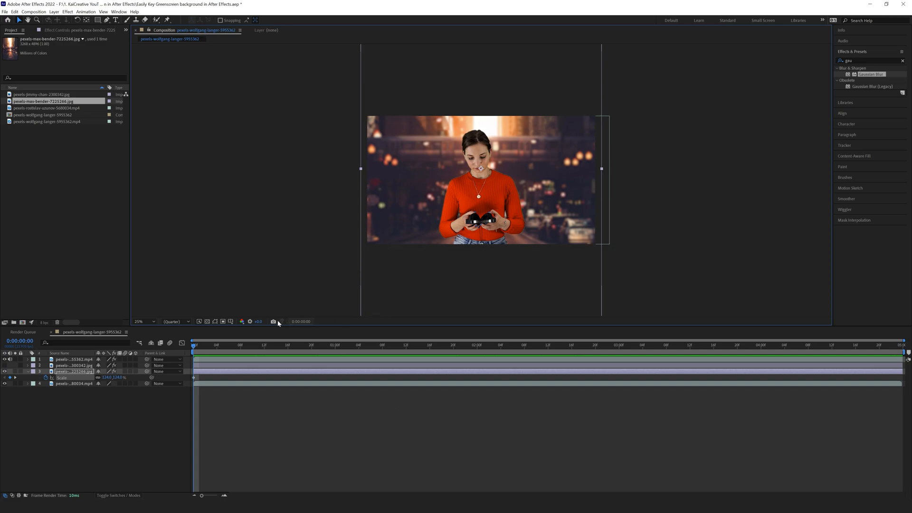
- Find the Tint effect and apply it to the keyed clip layer of the woman
left_click(60, 360)
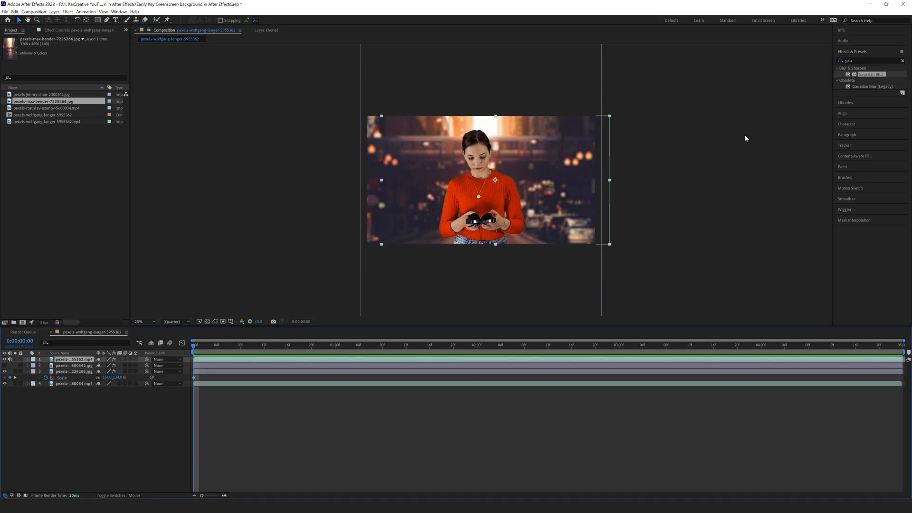
double_click(865, 66)
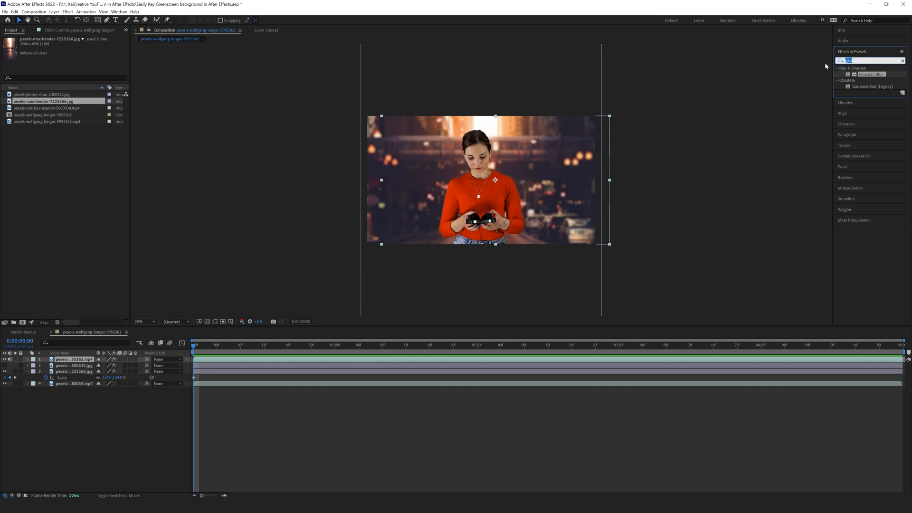
type("tint")
left_click_drag(863, 93, 267, 362)
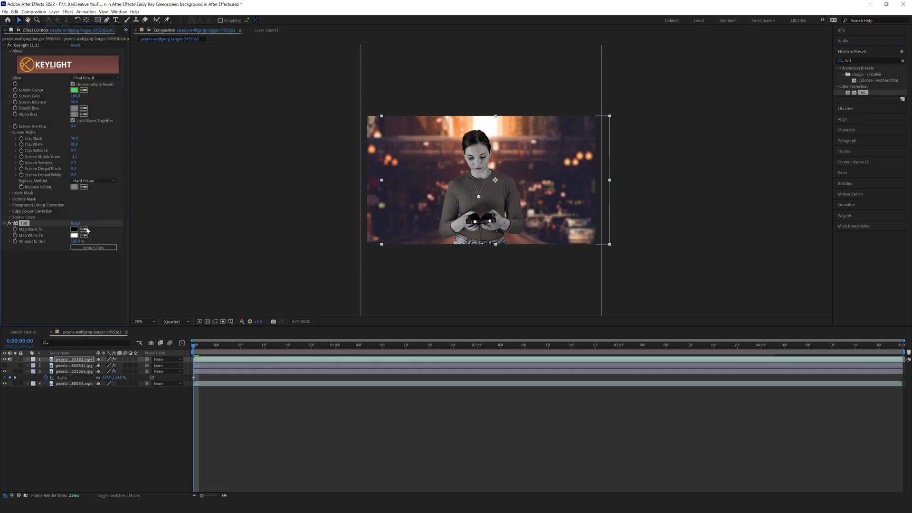
- Sample the Tint colours from the street background: a dark tone for Map Black To and a warm orange for Map White To
left_click(507, 146)
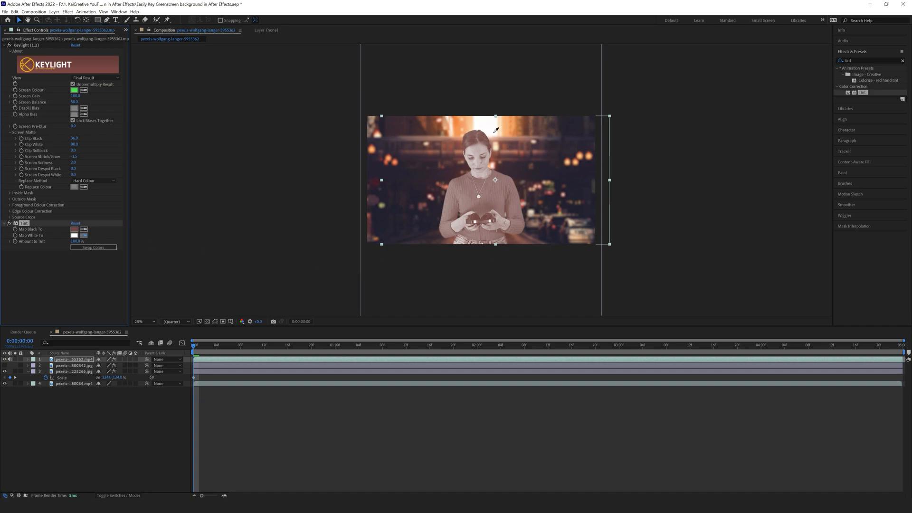
left_click(509, 132)
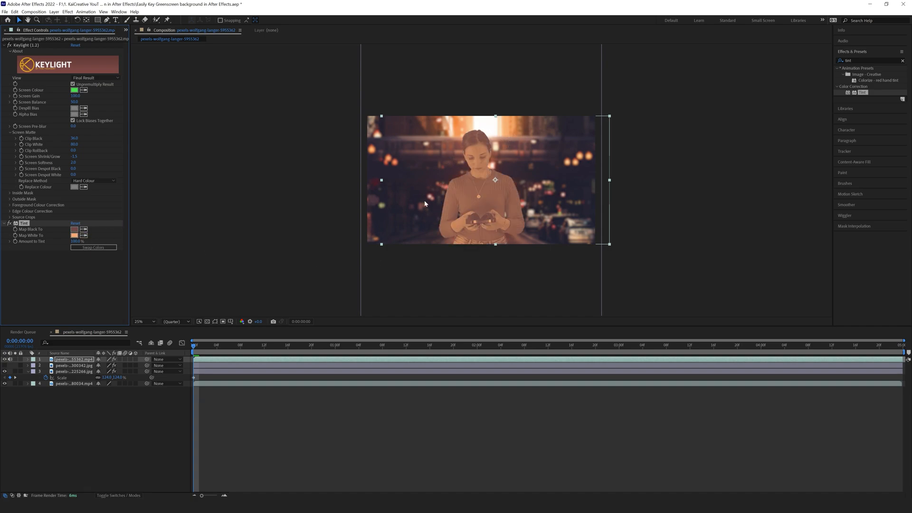
left_click(391, 222)
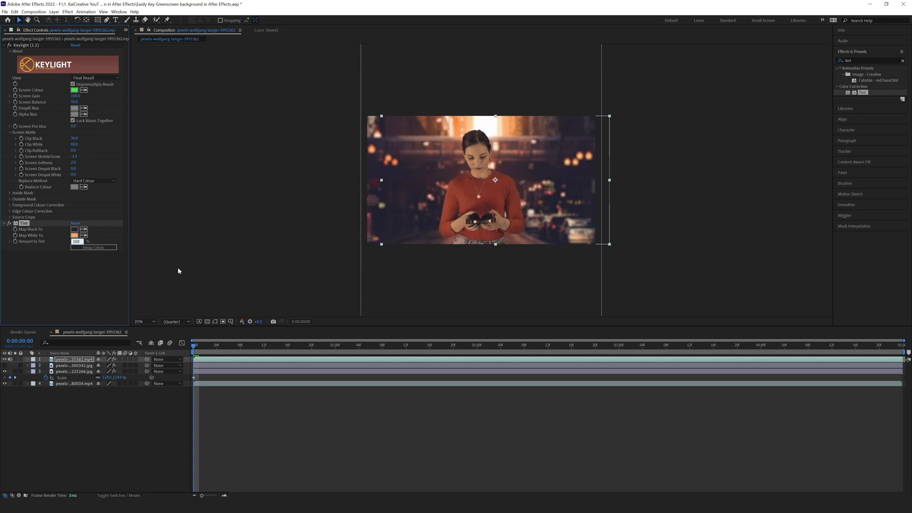
- Set the Tint effect's Amount to Tint to 50%
key("Return")
left_click(77, 243)
type("50")
key("Return")
left_click(58, 289)
- Play back the tinted composite, and switch the Tint effect off and on again to compare the subject's colours
left_click(420, 502)
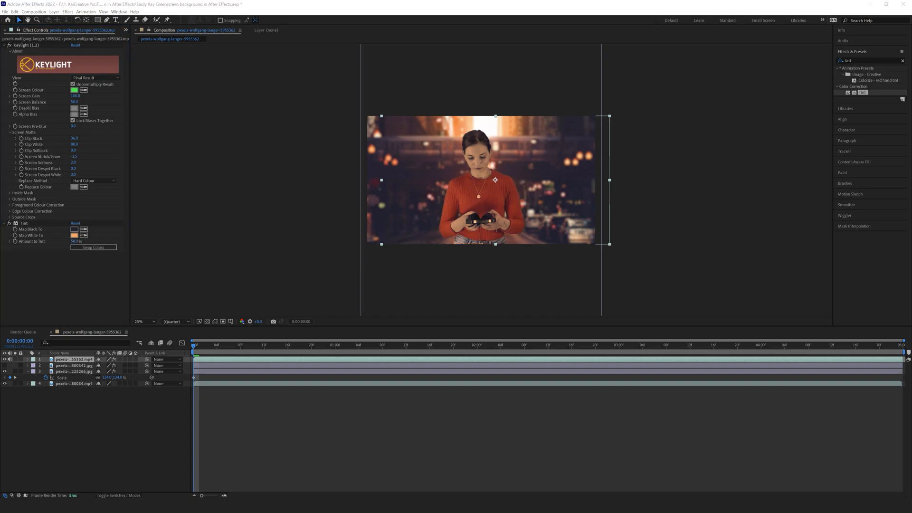
left_click(438, 460)
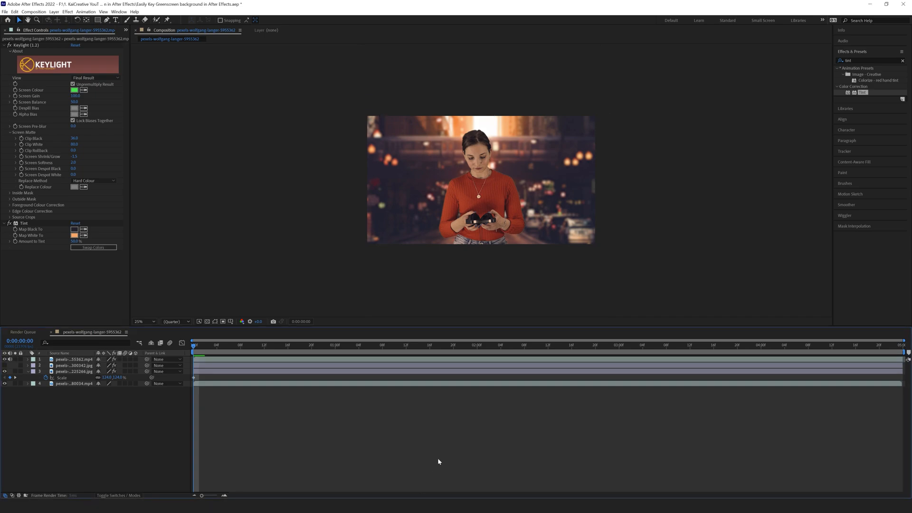
key("space")
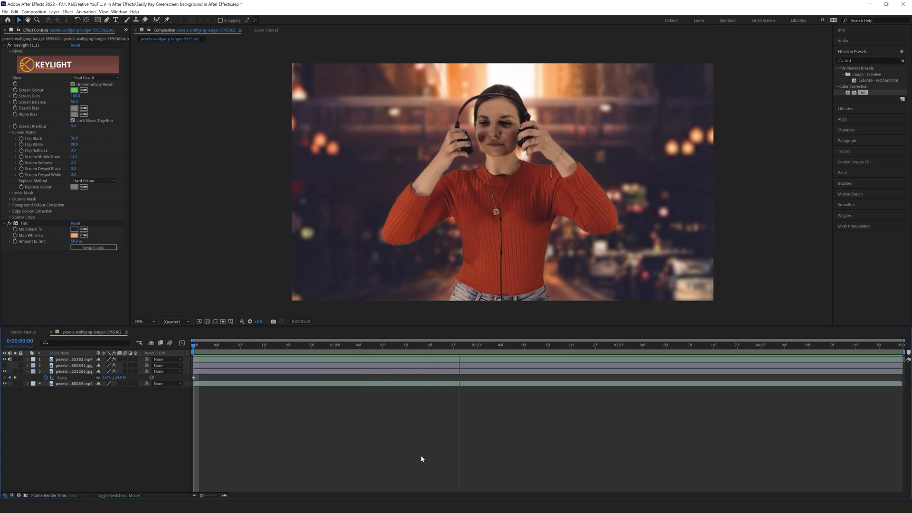
key("space")
left_click(9, 224)
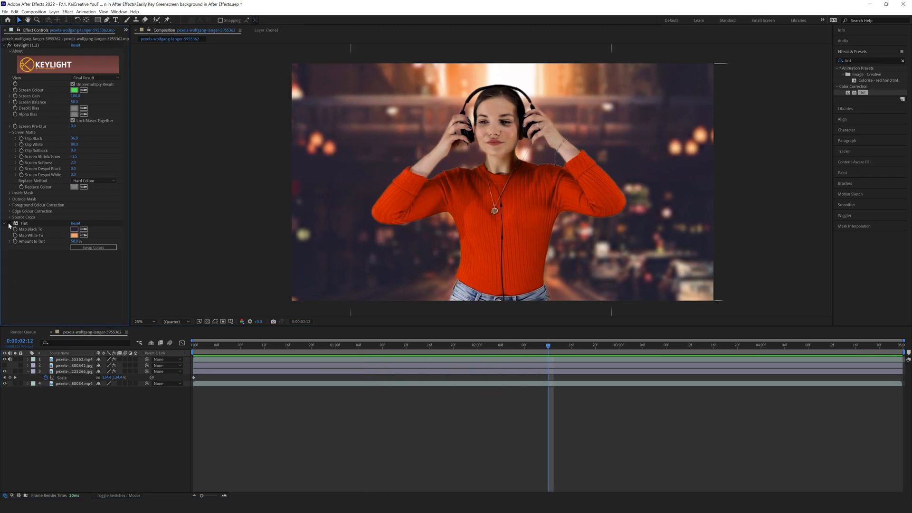
left_click(10, 224)
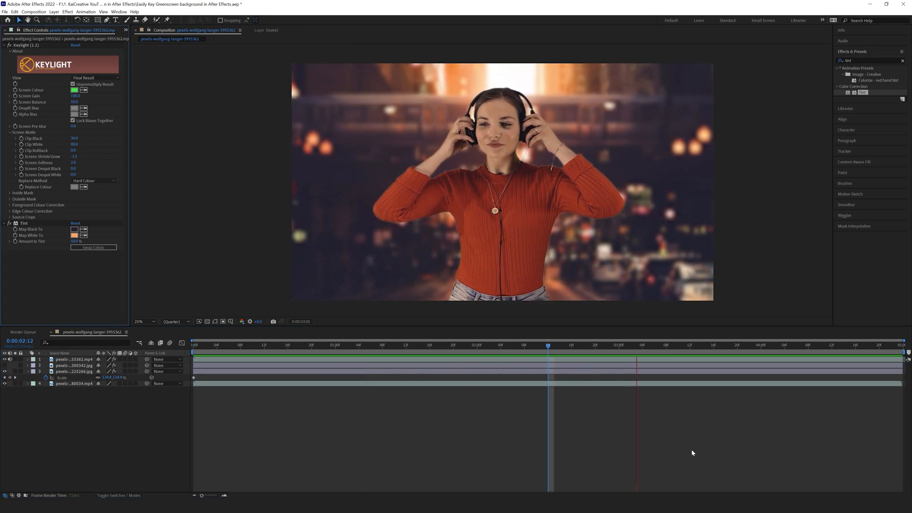